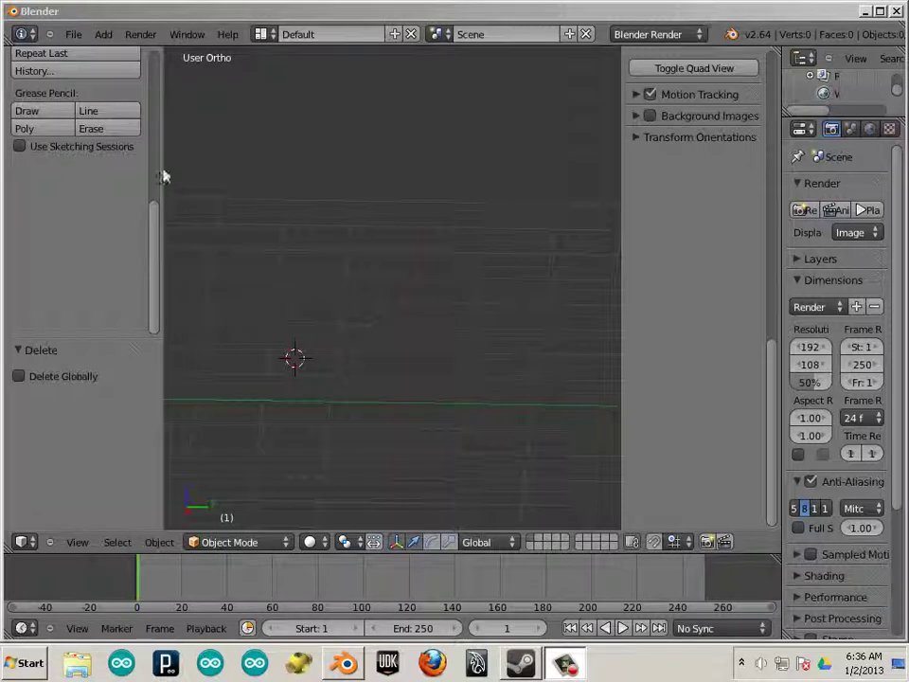
# Add a cube mesh to the scene and nudge it along the Y axis
pyautogui.click(102, 34)
pyautogui.moveTo(114, 53)
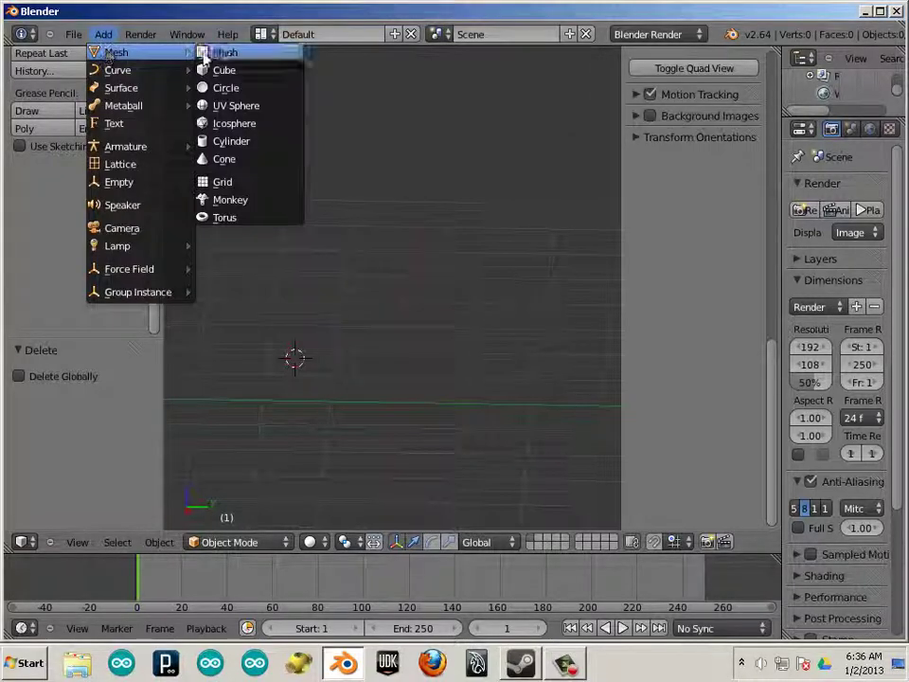
pyautogui.click(224, 70)
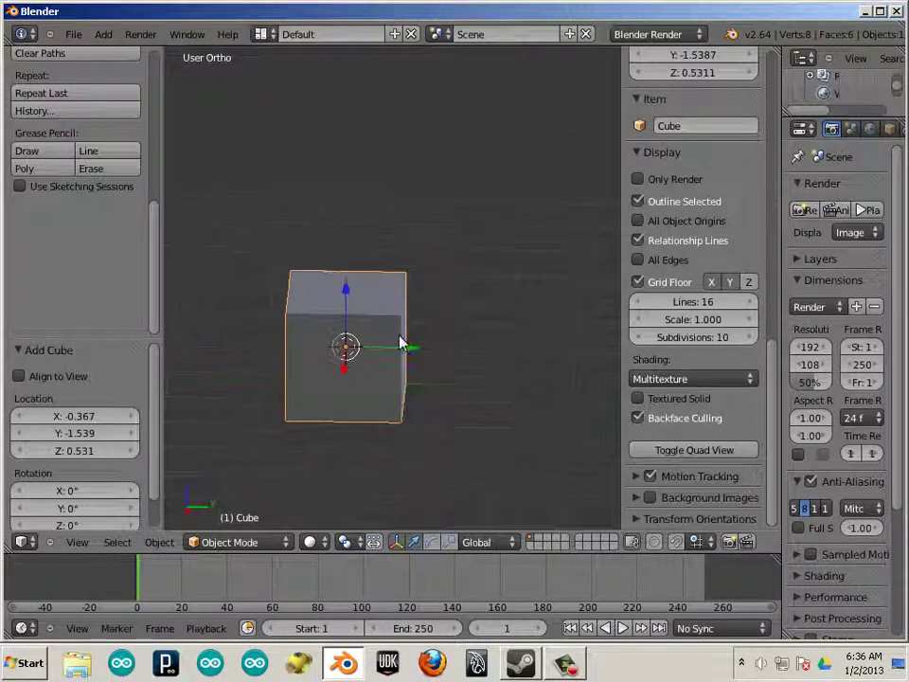
pyautogui.moveTo(406, 348); pyautogui.dragTo(443, 361)
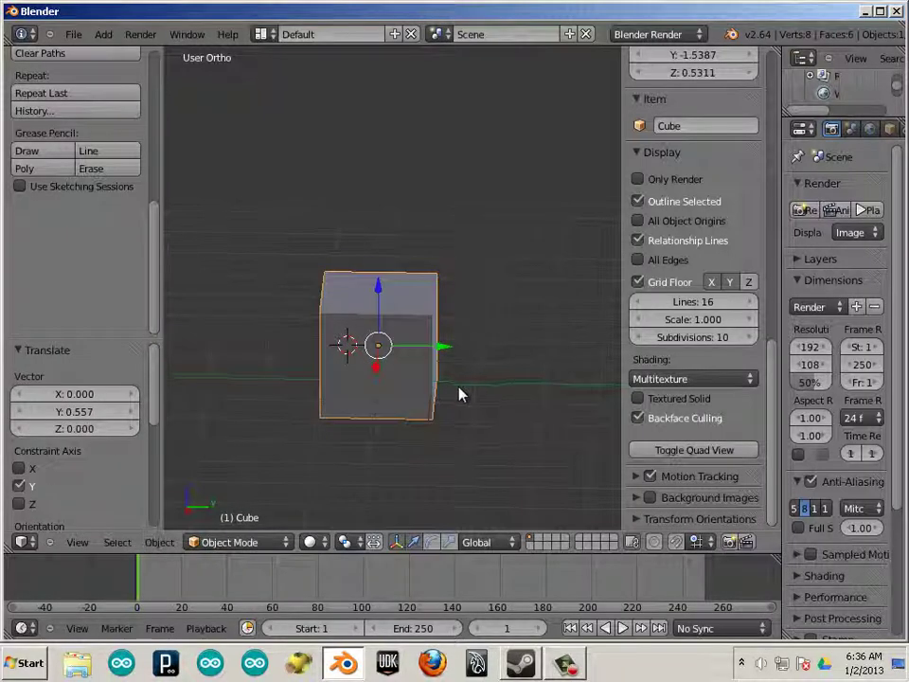
# Raise the cube 0.459 units along Z and orbit around to inspect it
pyautogui.moveTo(459, 394); pyautogui.dragTo(418, 373, button='middle')
pyautogui.scroll(4, 446, 376)
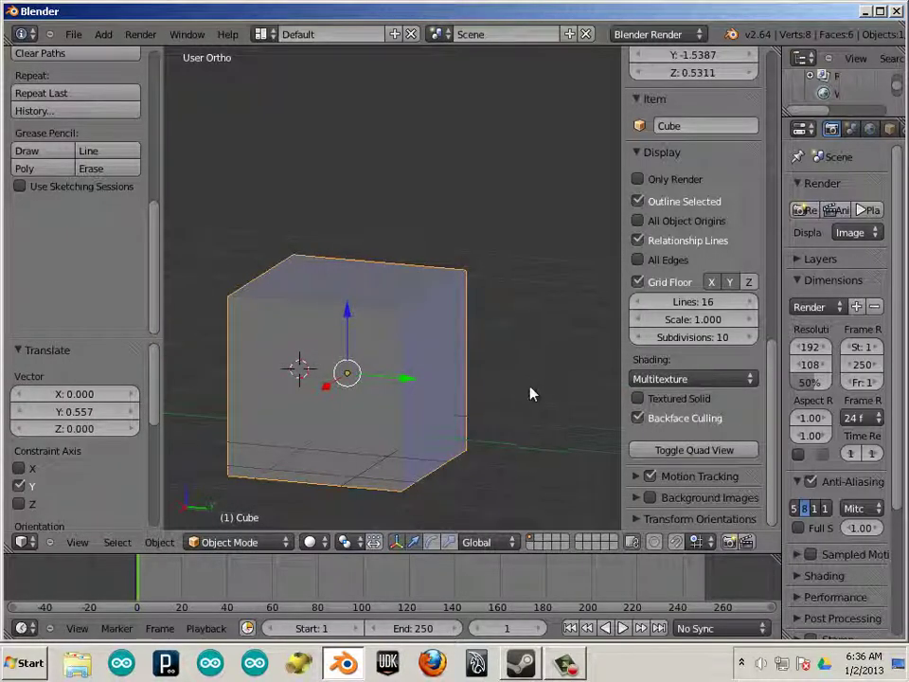
pyautogui.moveTo(531, 394); pyautogui.dragTo(449, 400, button='middle')
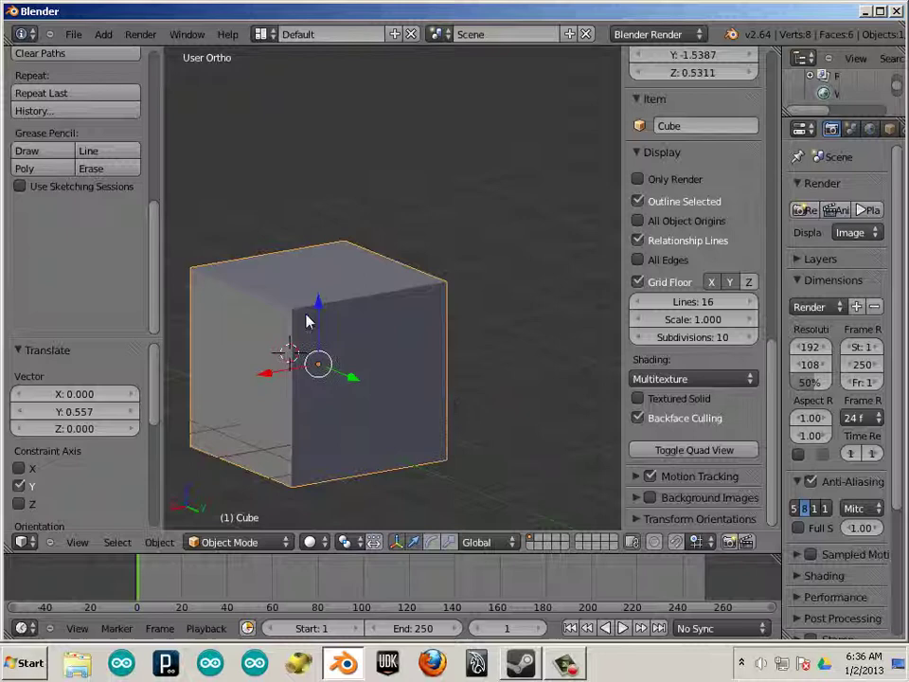
pyautogui.moveTo(306, 322); pyautogui.dragTo(317, 269)
pyautogui.scroll(-3, 414, 423)
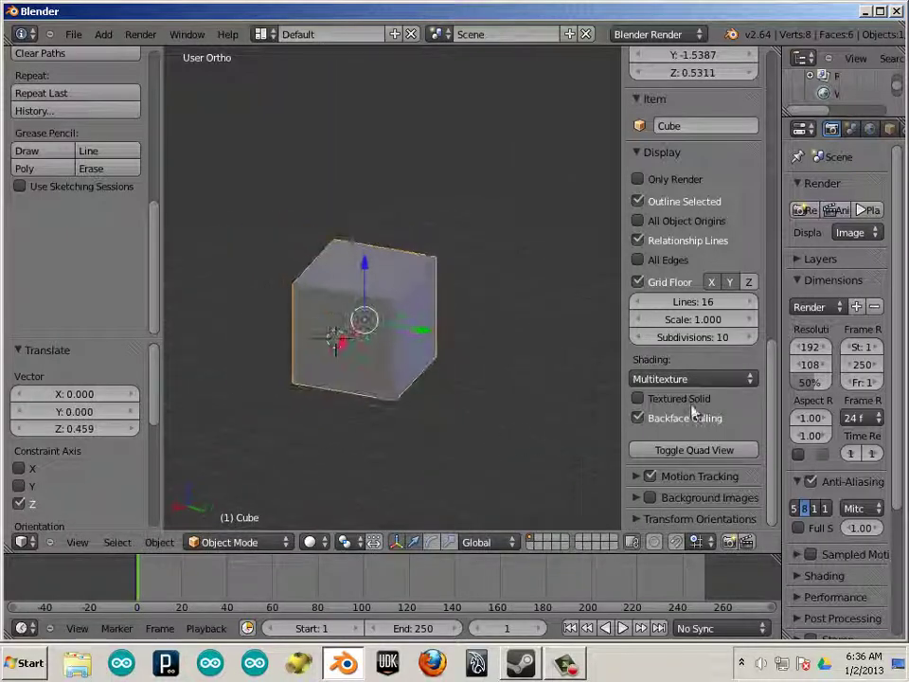
pyautogui.scroll(12, 692, 412)
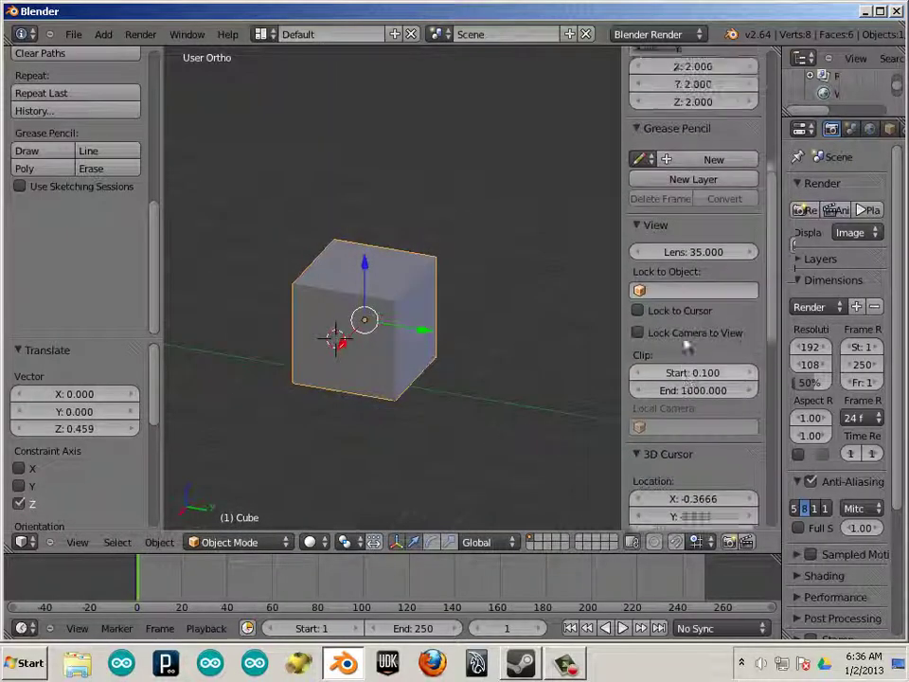
pyautogui.scroll(3, 688, 349)
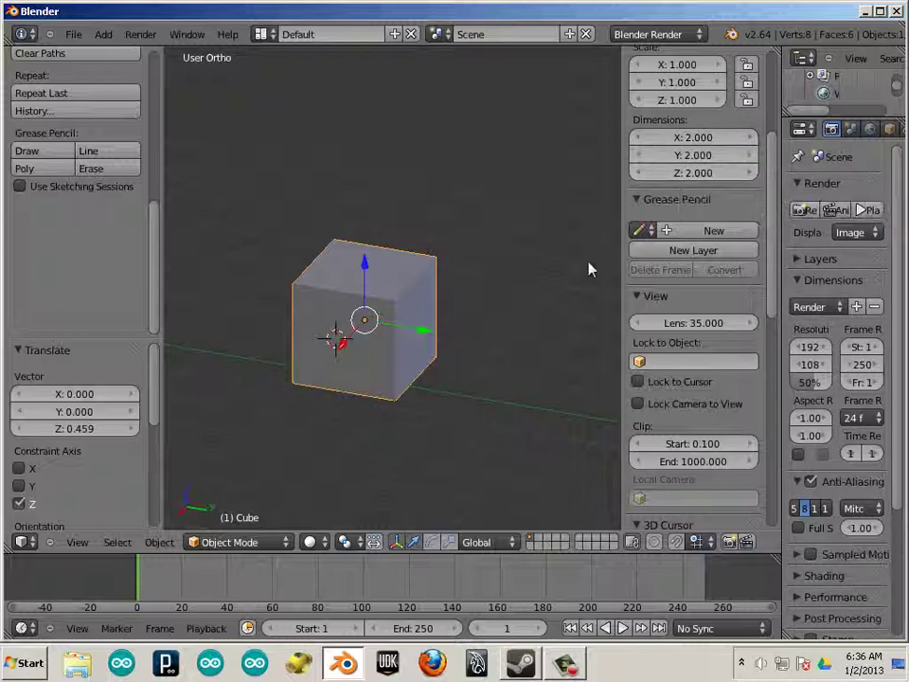
pyautogui.scroll(-3, 480, 325)
pyautogui.moveTo(438, 327); pyautogui.dragTo(483, 325, button='middle')
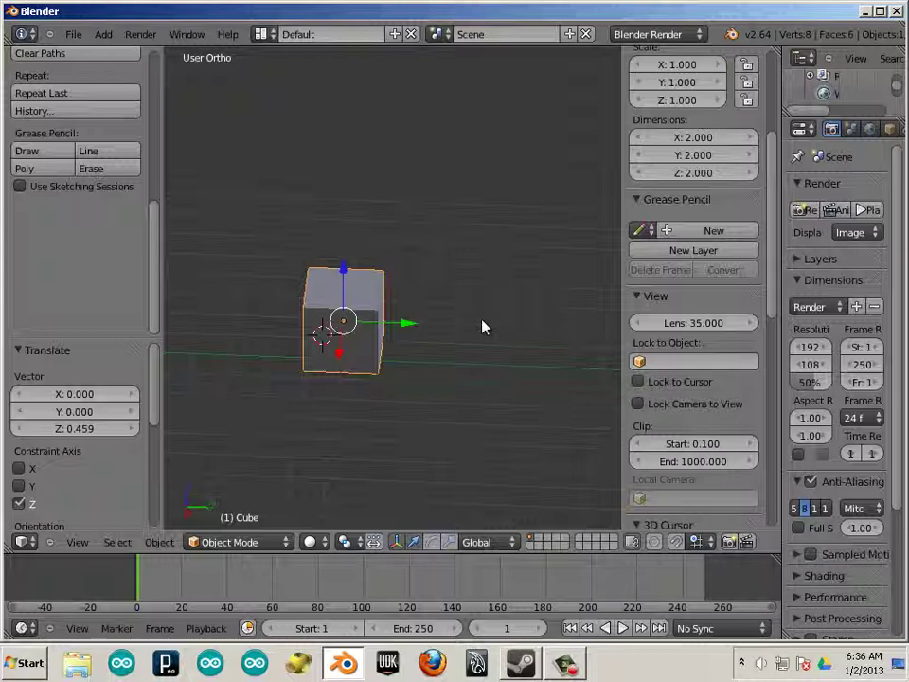
# Duplicate the cube as Cube.001 and place it 3.506 units along Y
pyautogui.hotkey('shift', 'd')
pyautogui.click(483, 327)
pyautogui.press('g')
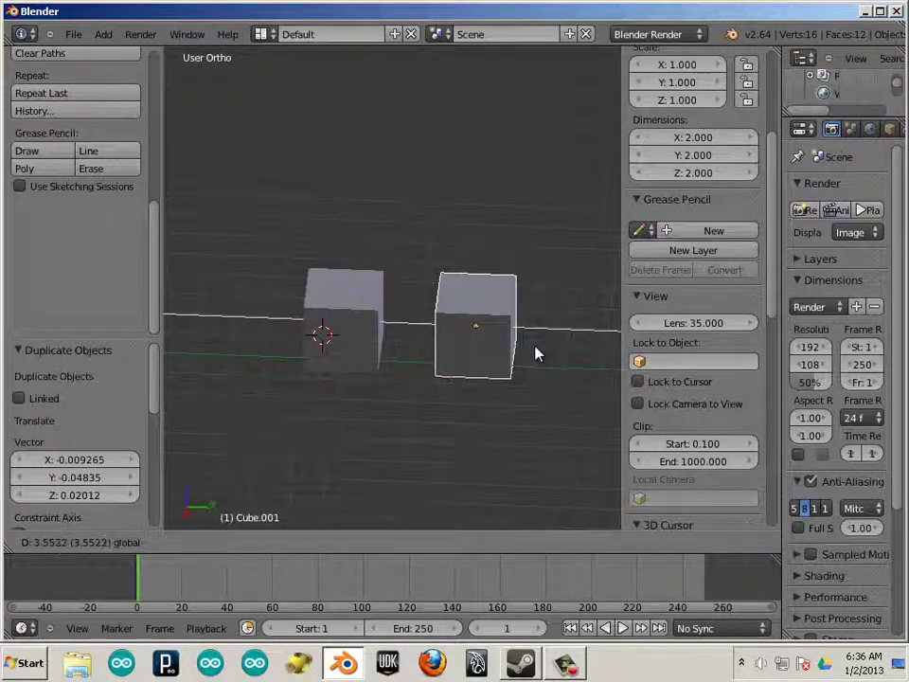
pyautogui.click(535, 354)
pyautogui.moveTo(453, 430); pyautogui.dragTo(442, 406, button='middle')
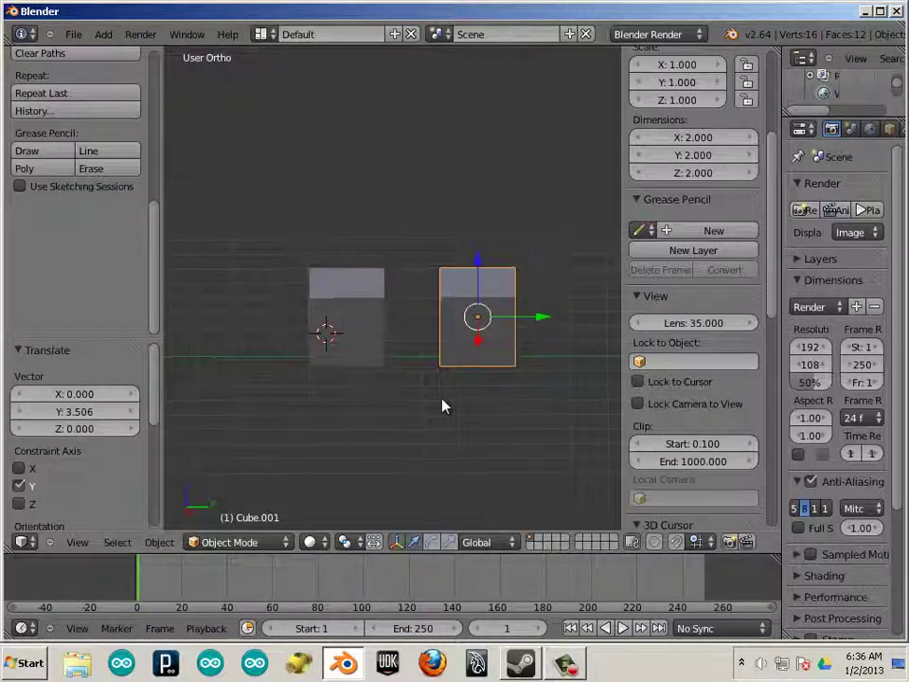
# Select both the original cube and Cube.001 together
pyautogui.rightClick(355, 315)
pyautogui.rightClick(470, 325)
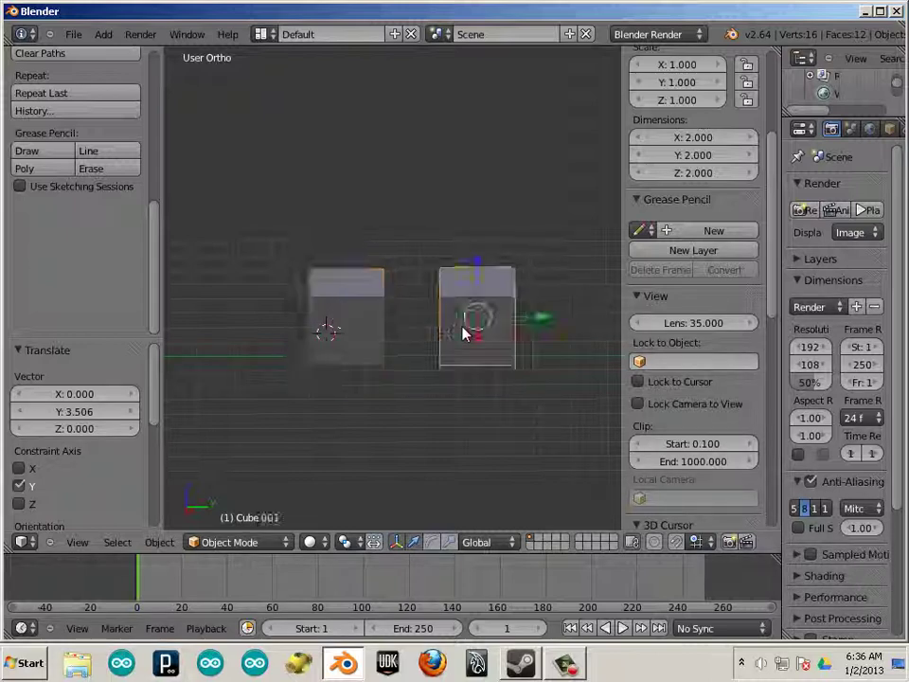
pyautogui.keyDown('shift'); pyautogui.moveTo(460, 336); pyautogui.dragTo(437, 343, button='middle'); pyautogui.keyUp('shift')
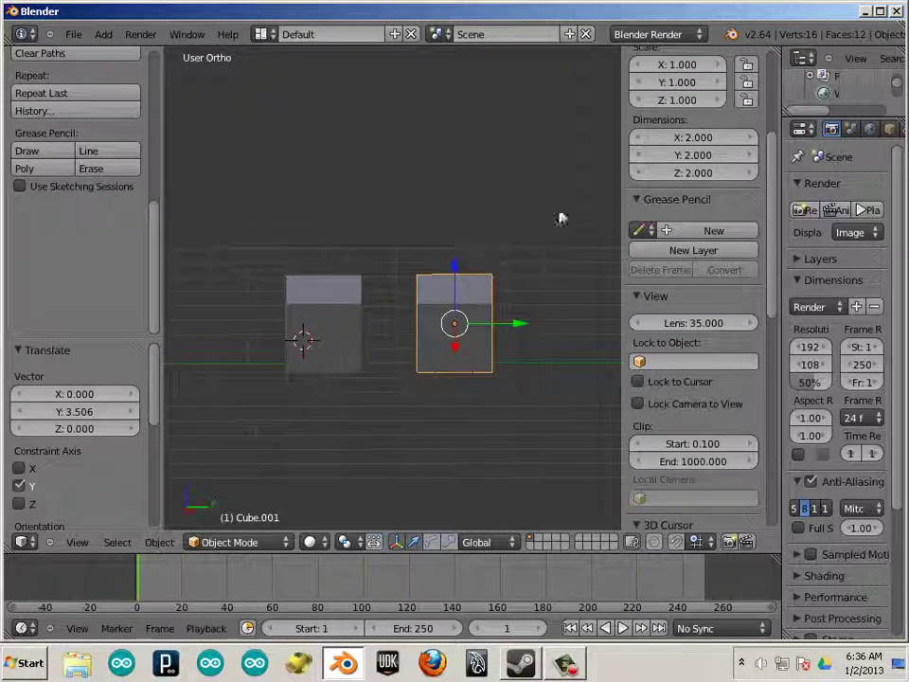
pyautogui.press('a')
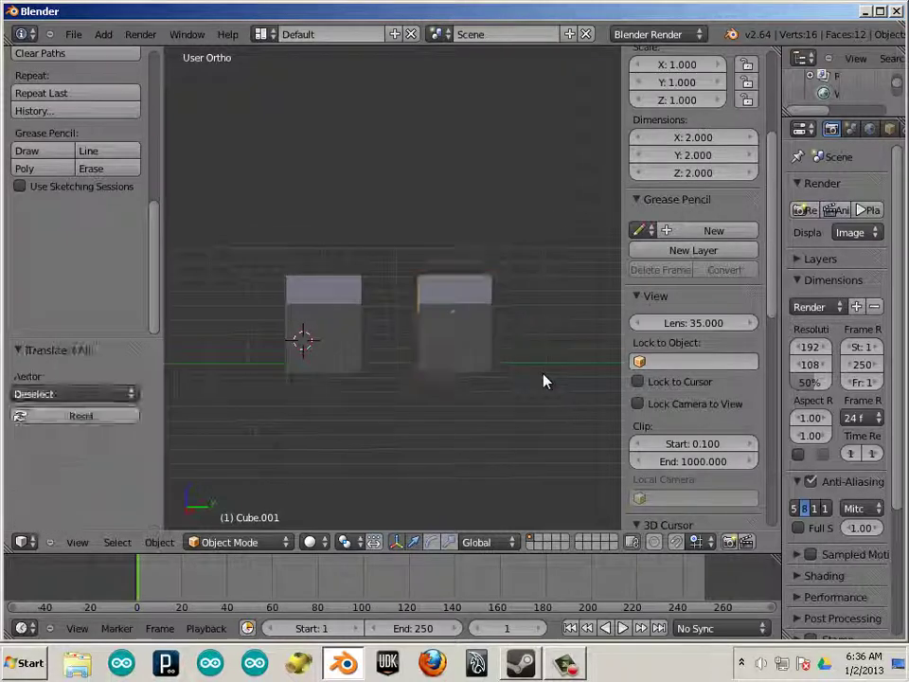
pyautogui.rightClick(485, 364)
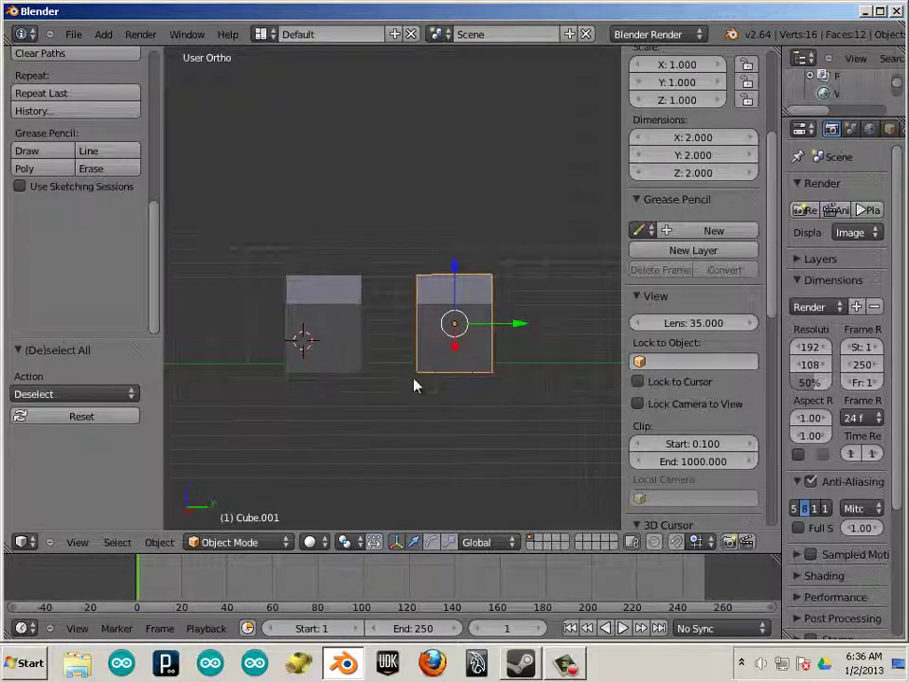
pyautogui.keyDown('shift'); pyautogui.rightClick(354, 347); pyautogui.keyUp('shift')
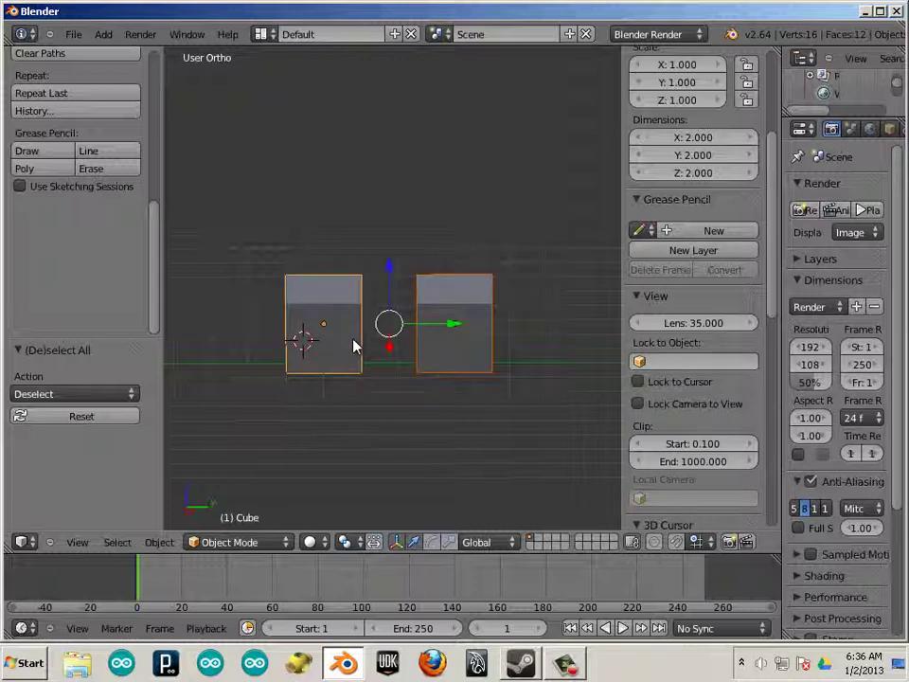
# Join the two selected cubes into one mesh object named Cube
pyautogui.click(160, 542)
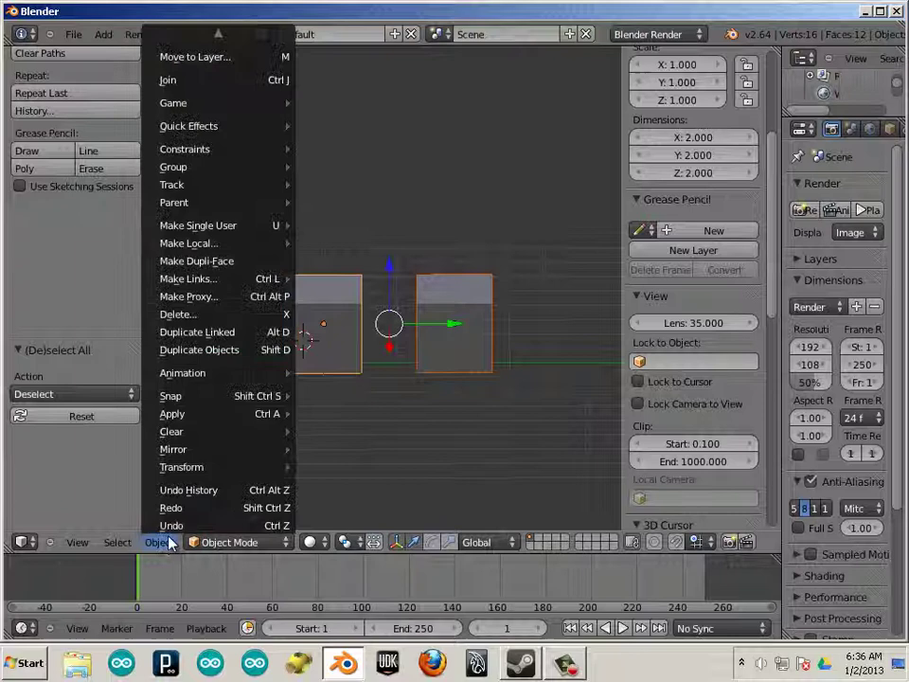
pyautogui.click(180, 81)
pyautogui.press('a')
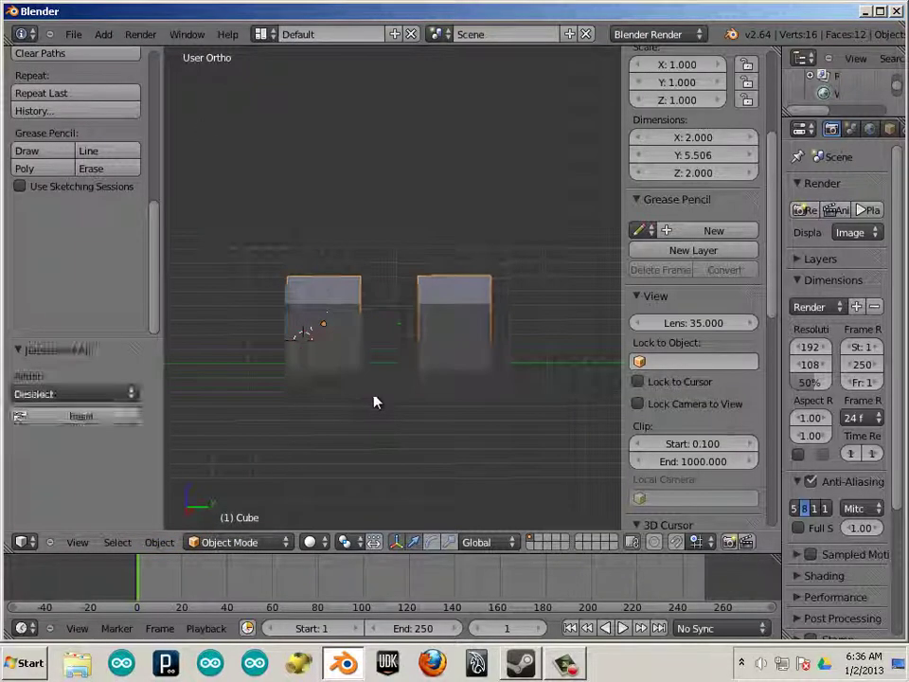
pyautogui.scroll(3, 379, 402)
# Check the joined mesh in Edit Mode, return to Object Mode, and reselect both cubes
pyautogui.press('Tab')
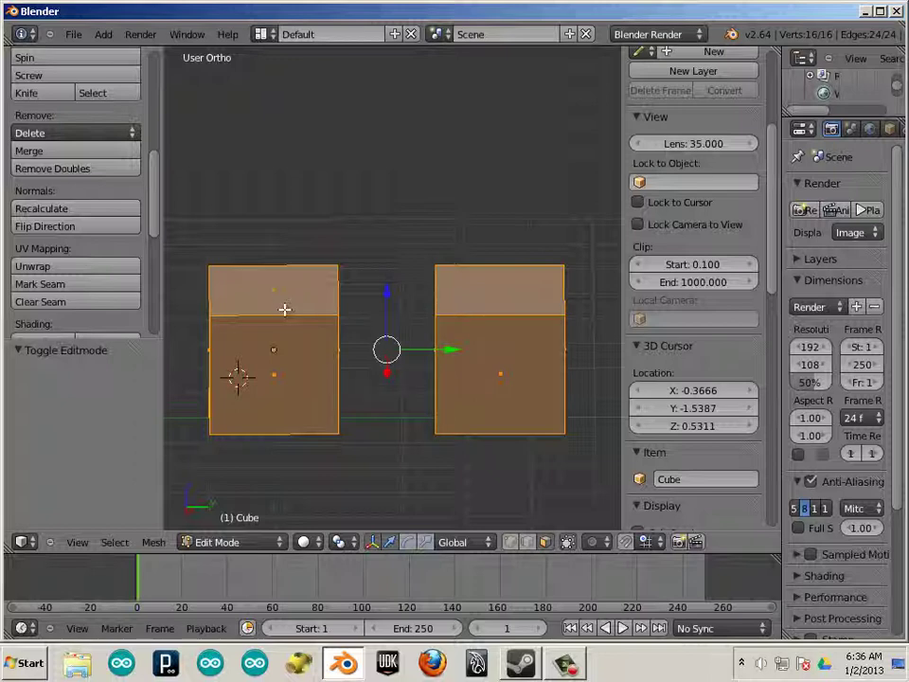
pyautogui.press('Tab')
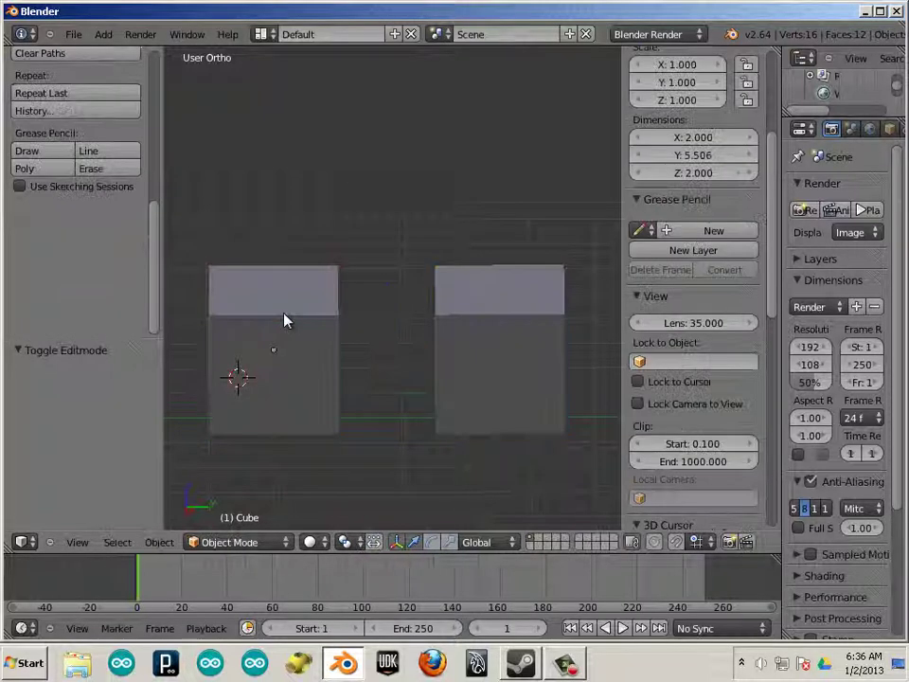
pyautogui.scroll(-1, 286, 321)
pyautogui.scroll(-1, 286, 321)
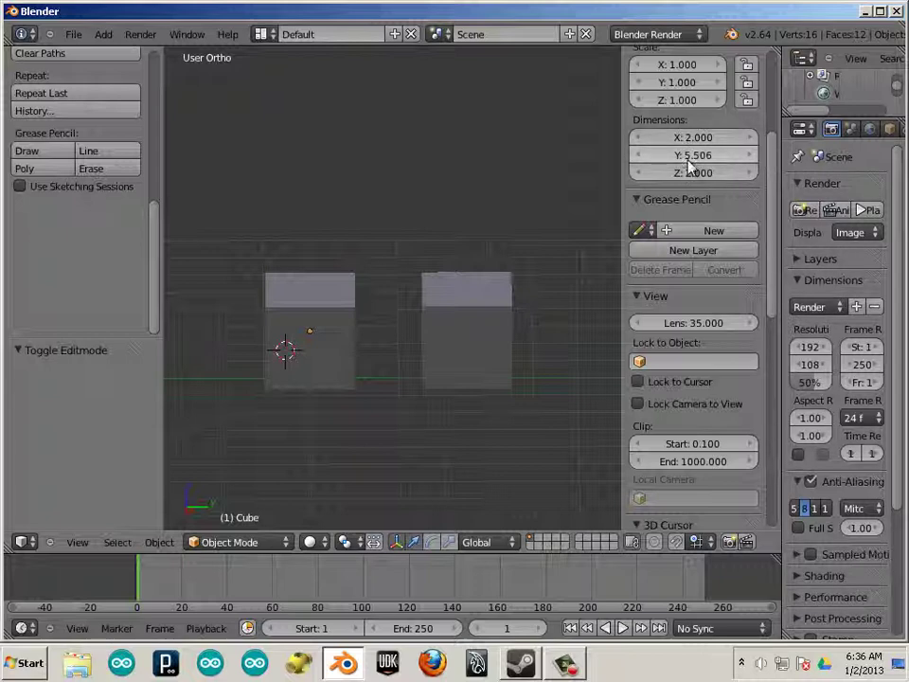
pyautogui.rightClick(290, 303)
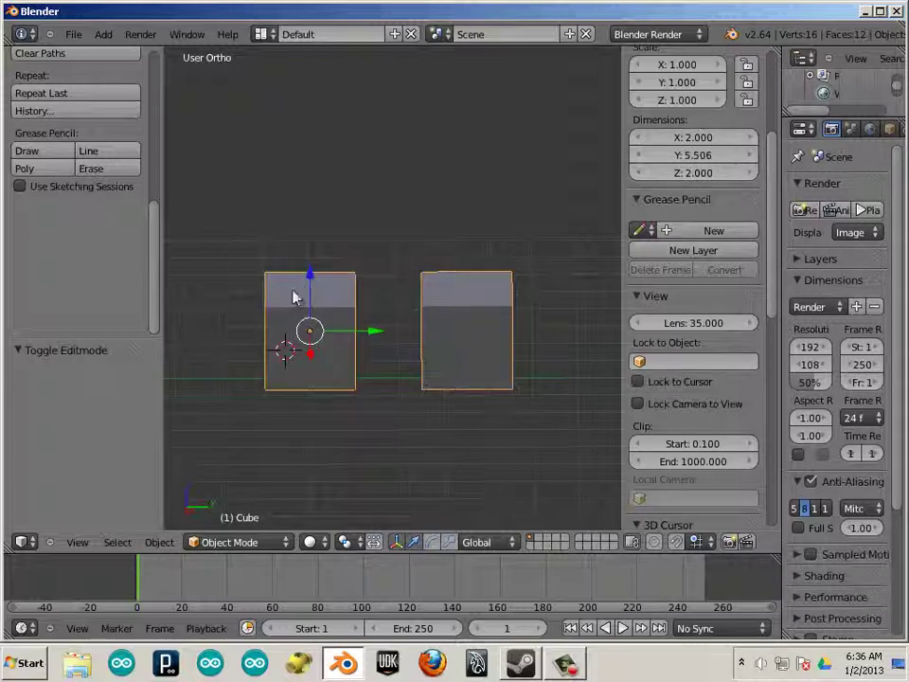
pyautogui.keyDown('shift'); pyautogui.rightClick(459, 336); pyautogui.keyUp('shift')
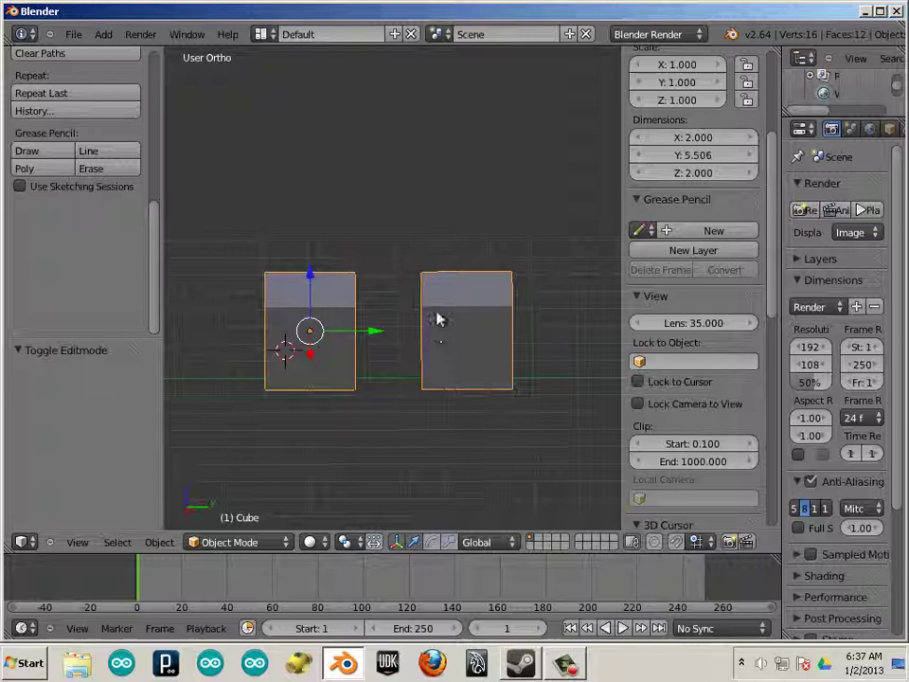
# In Edit Mode, select all of the right cube's geometry with select linked
pyautogui.press('Tab')
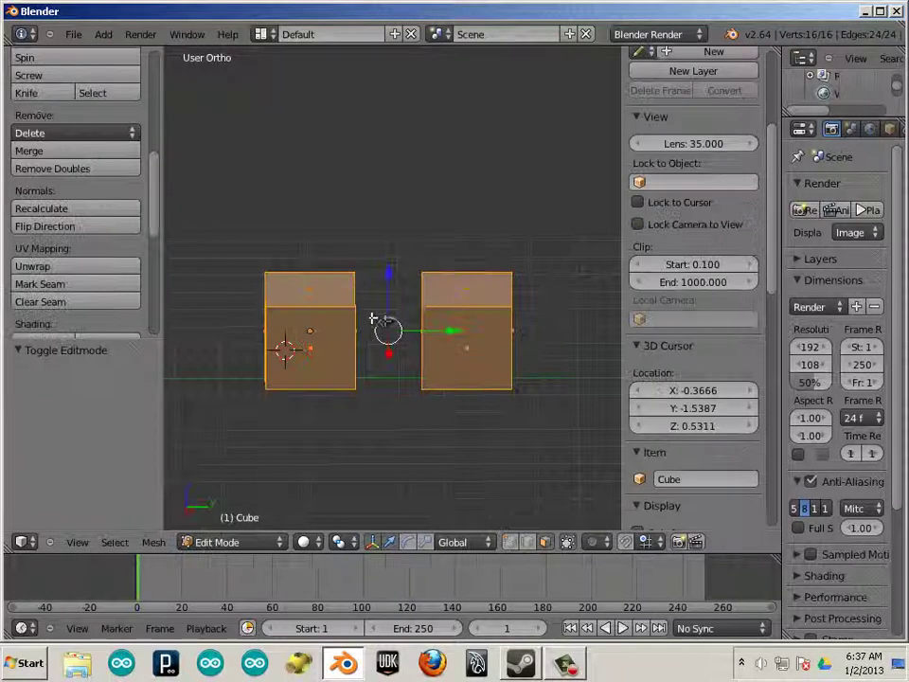
pyautogui.press('a')
pyautogui.rightClick(483, 379)
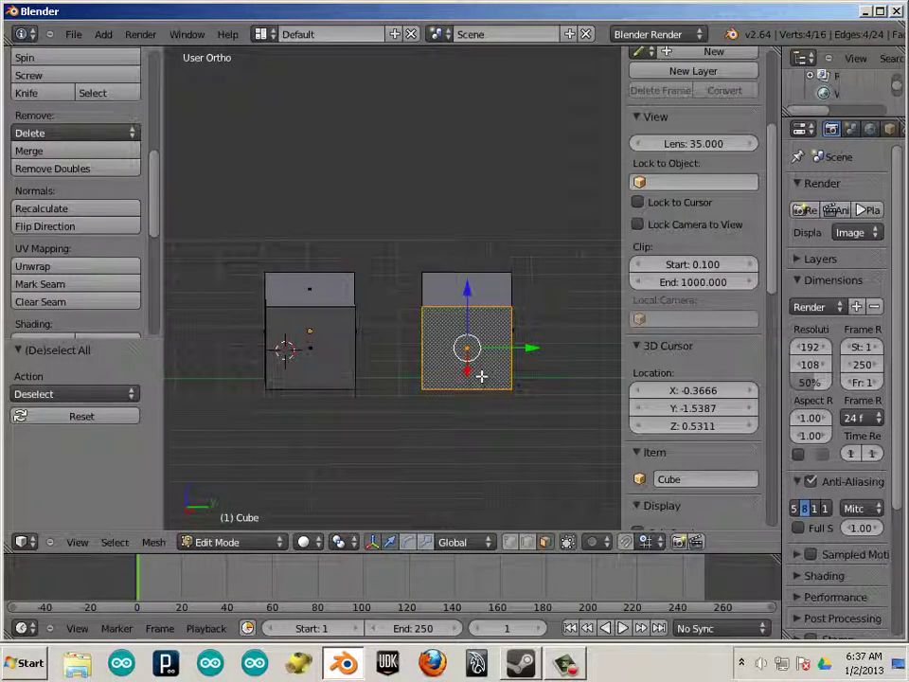
pyautogui.press('l')
# Slide the right cube along Y until it overlaps the left cube
pyautogui.moveTo(528, 330); pyautogui.dragTo(440, 339)
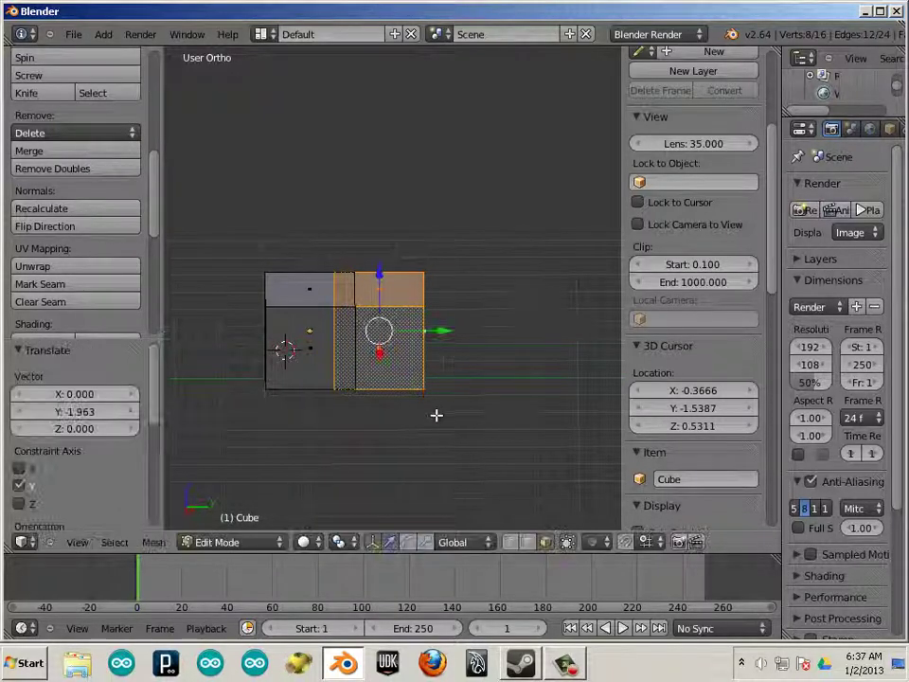
pyautogui.scroll(3, 483, 429)
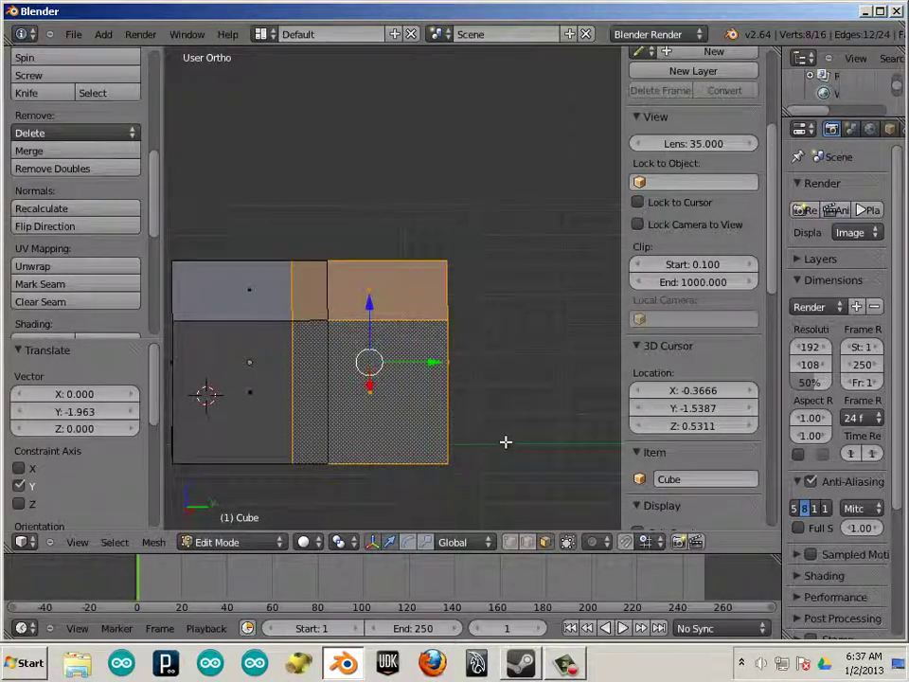
pyautogui.moveTo(506, 441); pyautogui.dragTo(387, 336, button='middle')
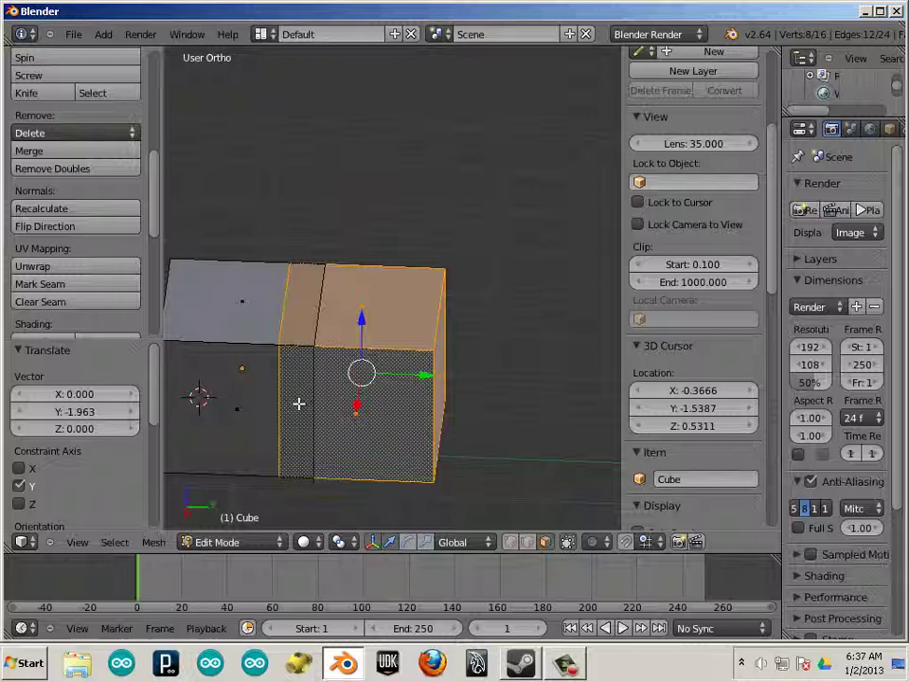
pyautogui.scroll(-3, 360, 422)
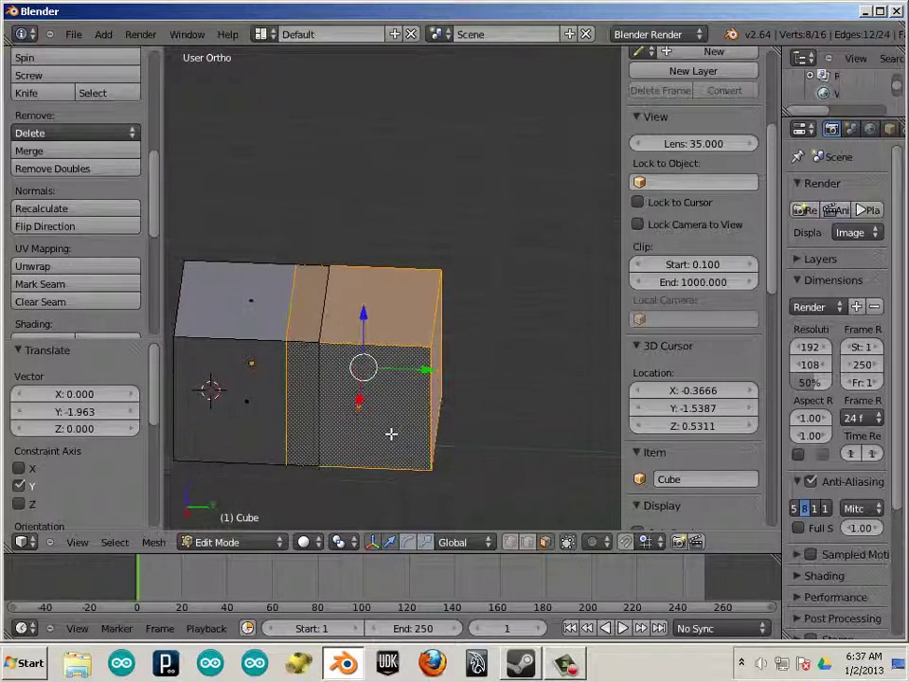
pyautogui.moveTo(316, 434); pyautogui.dragTo(469, 408, button='middle')
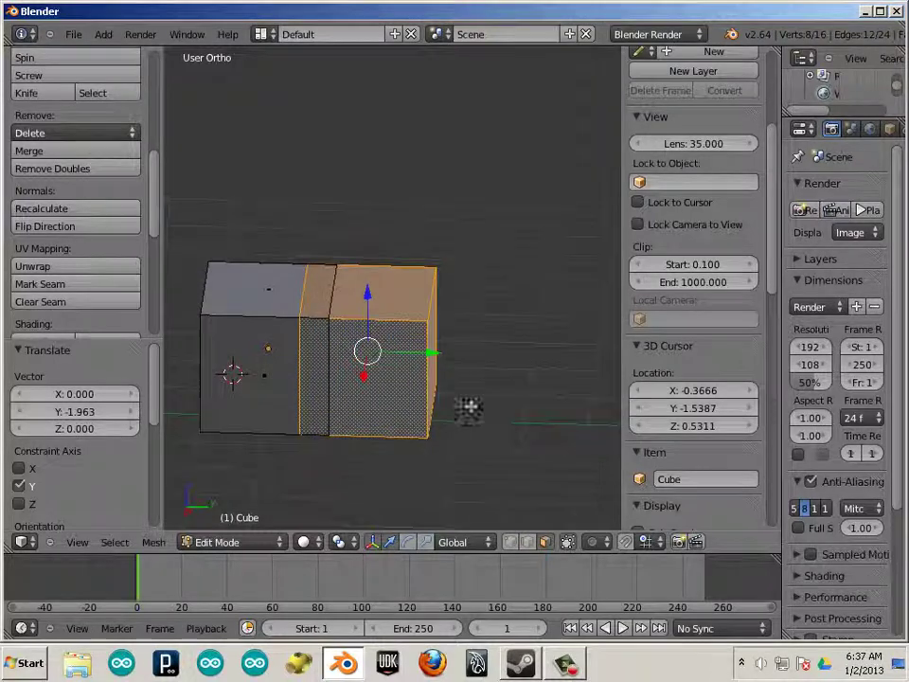
pyautogui.press('g')
pyautogui.press('y')
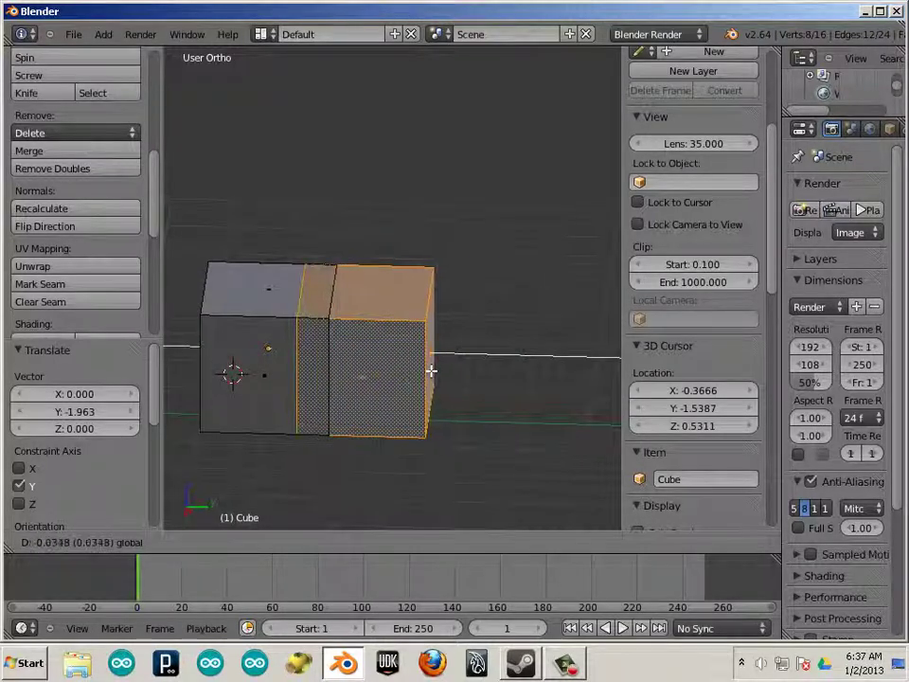
pyautogui.click(431, 388)
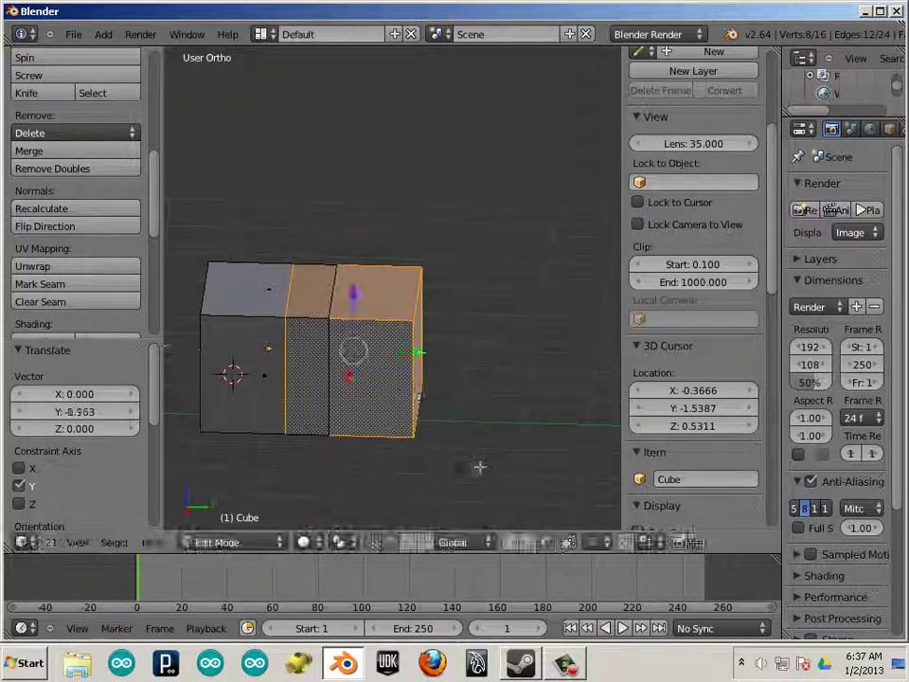
pyautogui.moveTo(428, 443); pyautogui.dragTo(481, 477, button='middle')
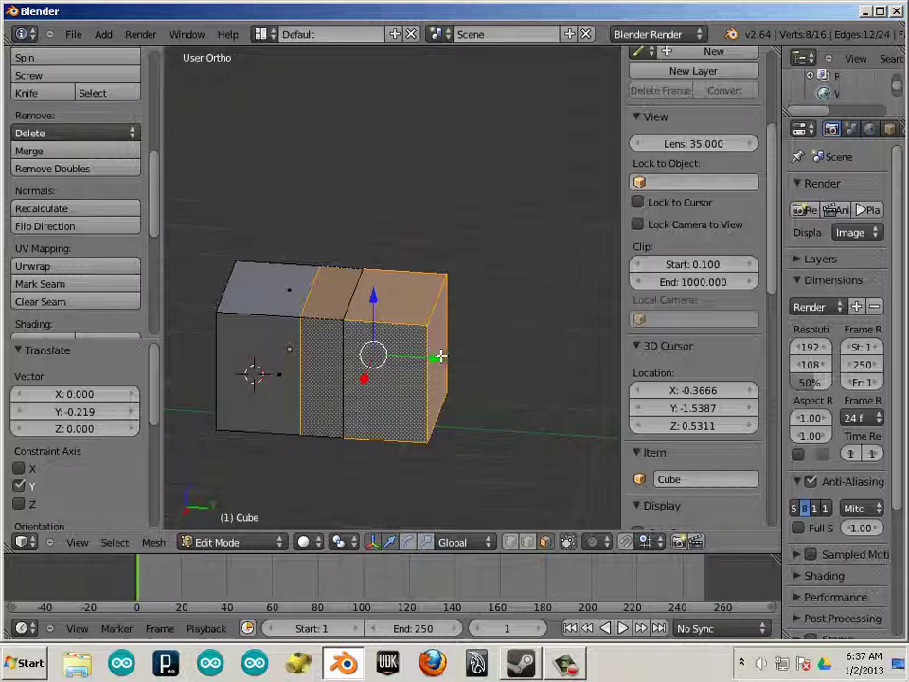
pyautogui.press('g')
pyautogui.press('y')
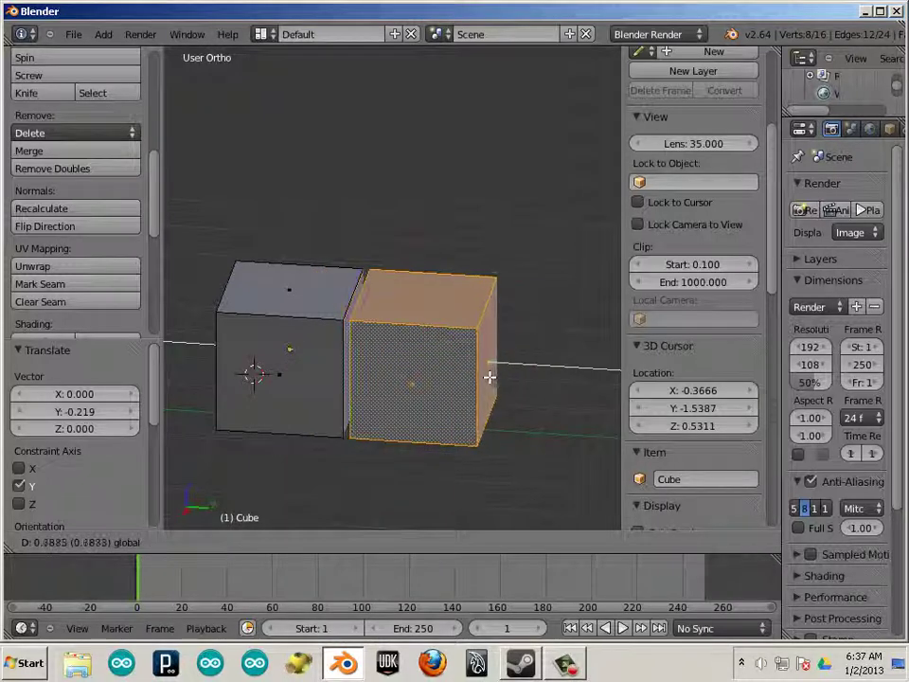
# Confirm the Y placement, then lift the right cube about 1.97 units along Z
pyautogui.click(423, 365)
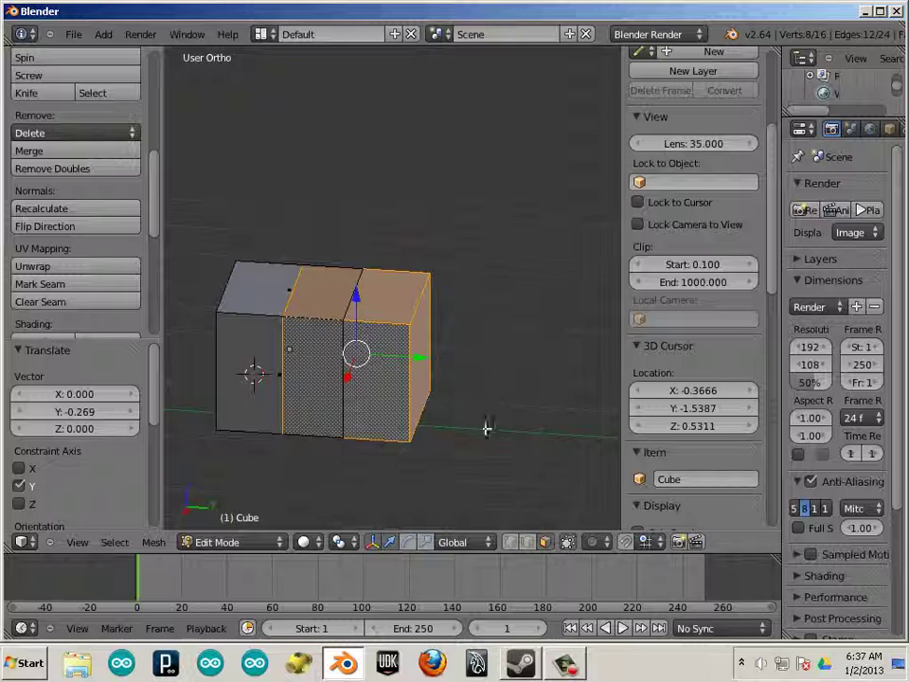
pyautogui.moveTo(451, 455); pyautogui.dragTo(400, 328, button='middle')
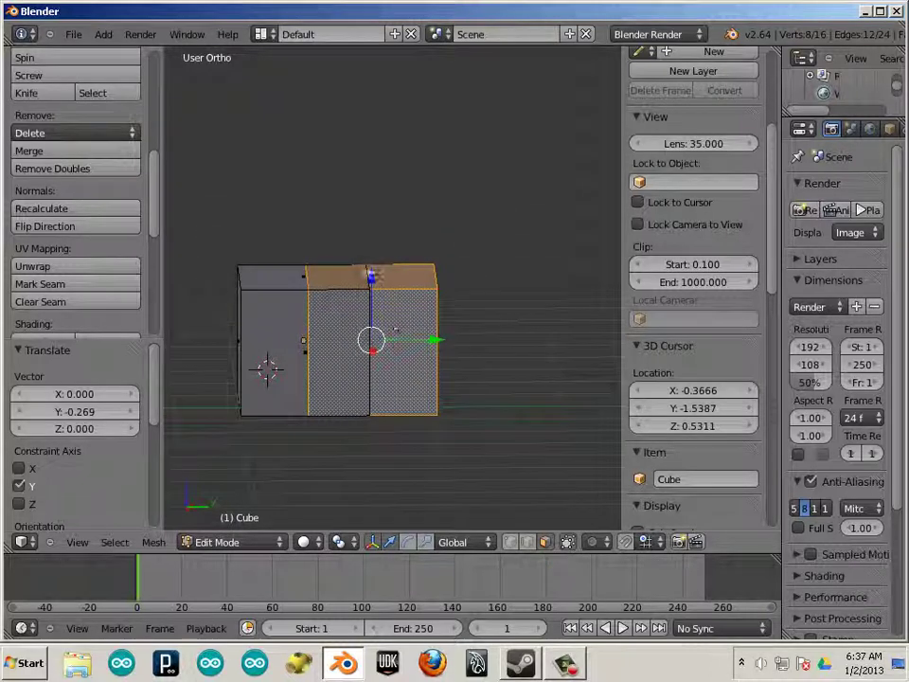
pyautogui.moveTo(370, 275); pyautogui.dragTo(364, 148)
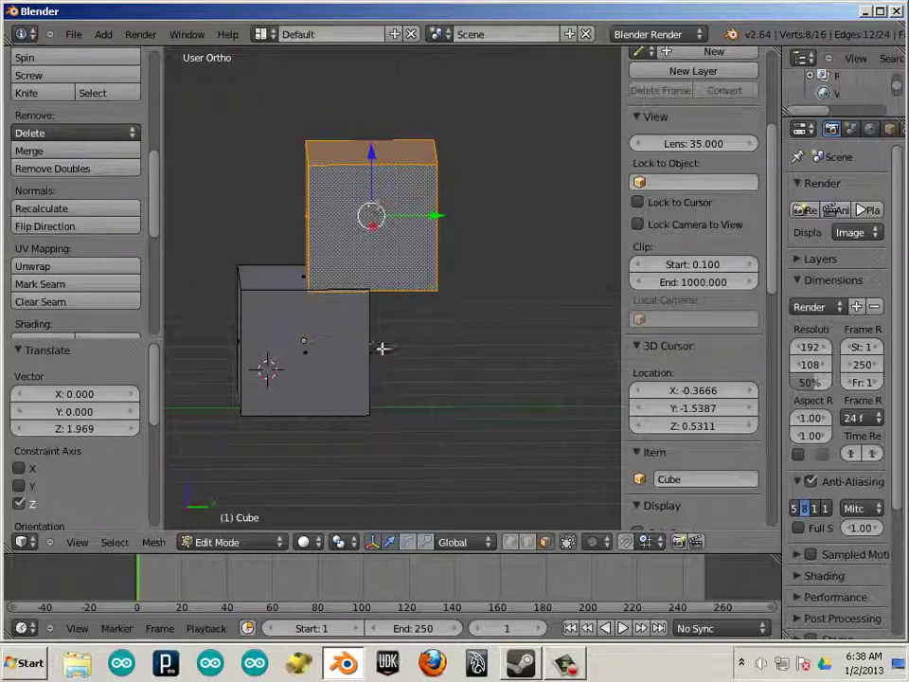
pyautogui.moveTo(382, 349); pyautogui.dragTo(377, 333, button='middle')
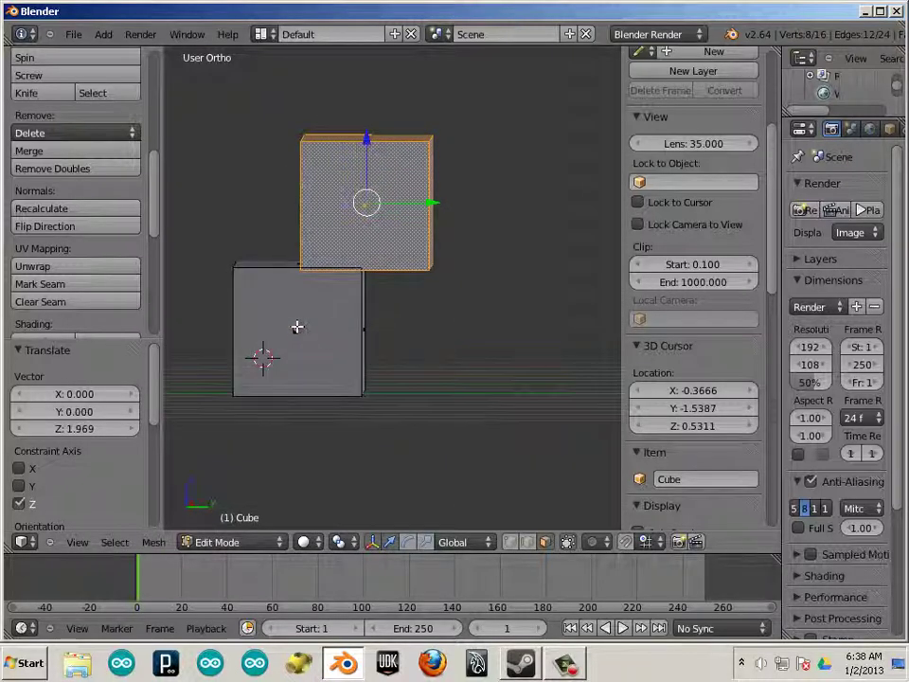
pyautogui.moveTo(305, 343); pyautogui.dragTo(298, 331, button='middle')
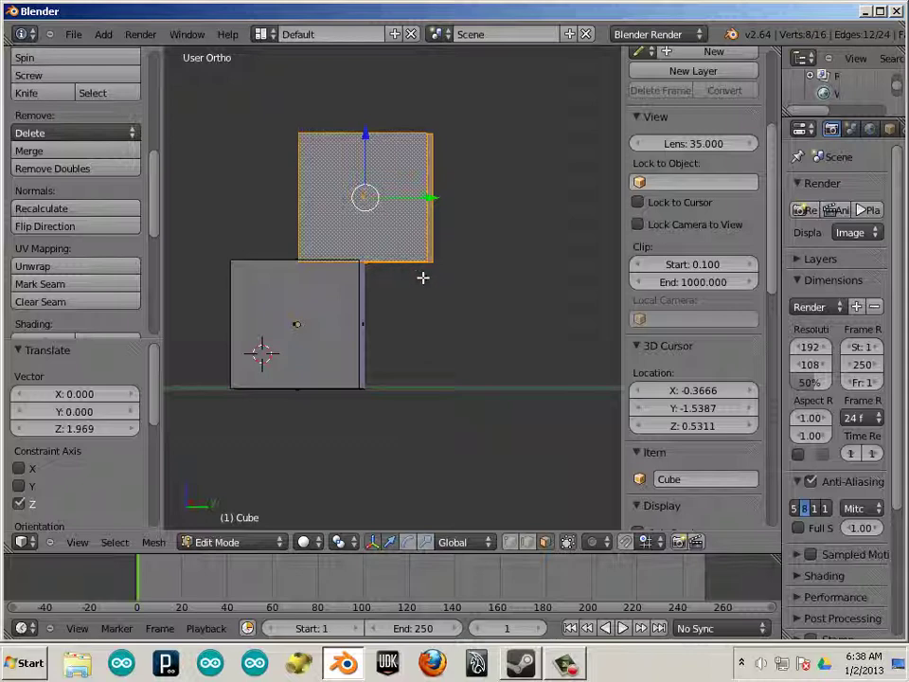
pyautogui.moveTo(406, 285)
pyautogui.mouseDown(button='middle')
pyautogui.moveTo(396, 307)
pyautogui.moveTo(399, 301)
pyautogui.mouseUp(button='middle')
# Lower the cube back and align its edges with the first cube in Right Ortho wireframe view
pyautogui.moveTo(366, 176); pyautogui.dragTo(366, 275)
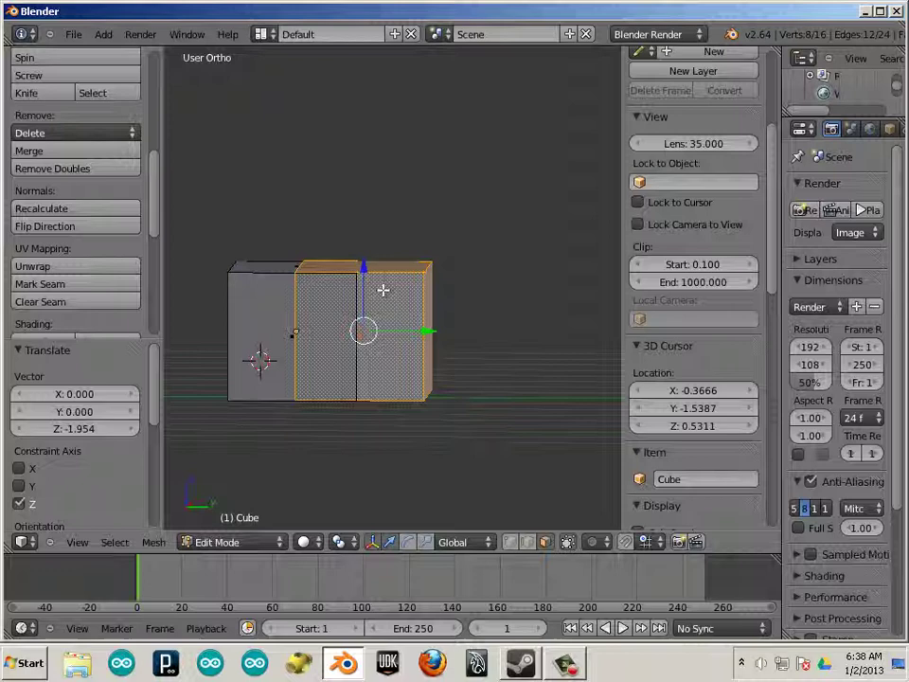
pyautogui.press('KP_3')
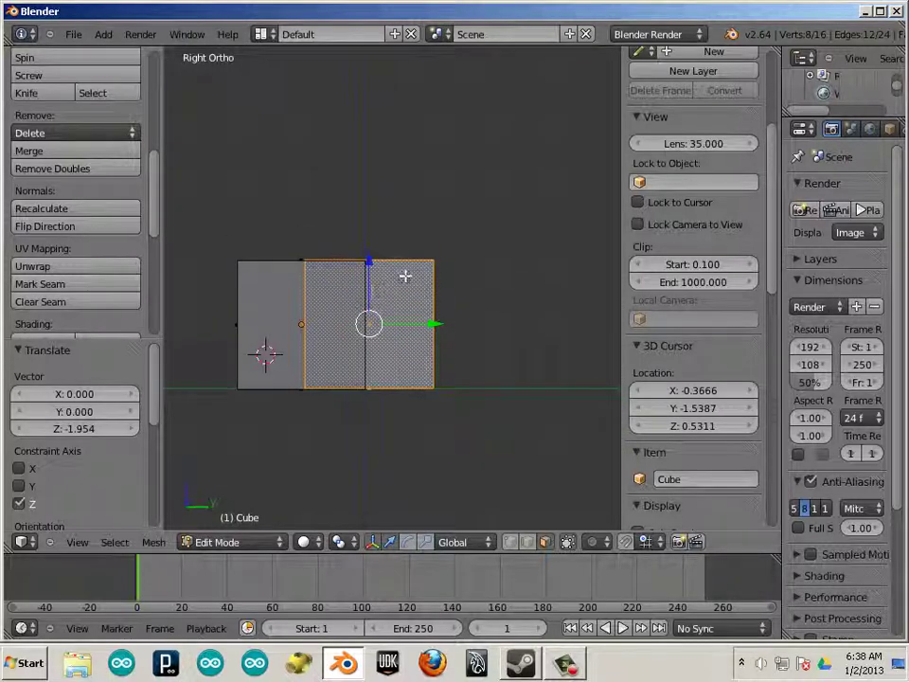
pyautogui.moveTo(366, 259); pyautogui.dragTo(366, 255)
pyautogui.scroll(3, 446, 359)
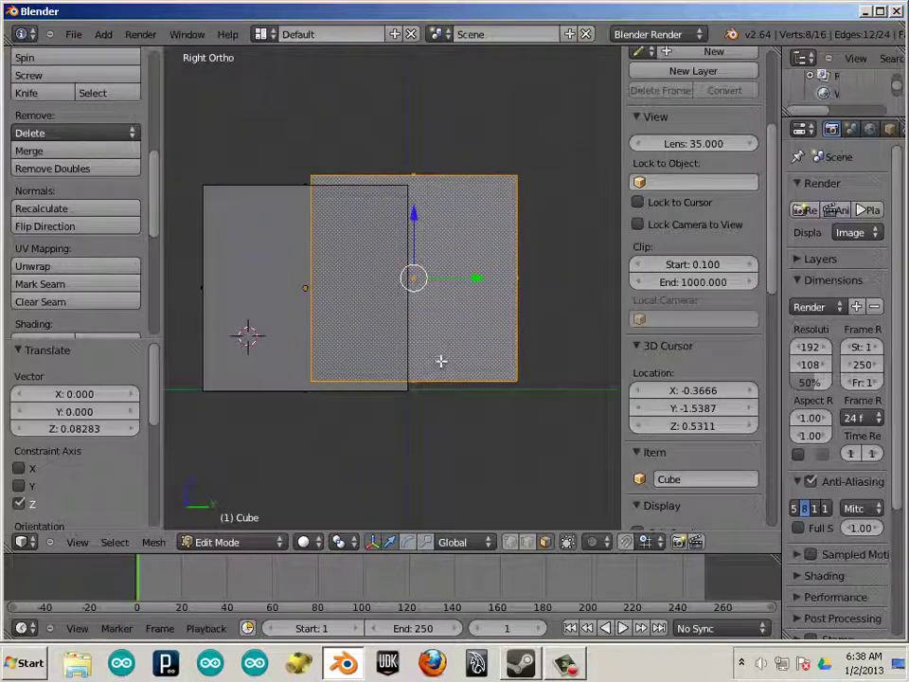
pyautogui.press('z')
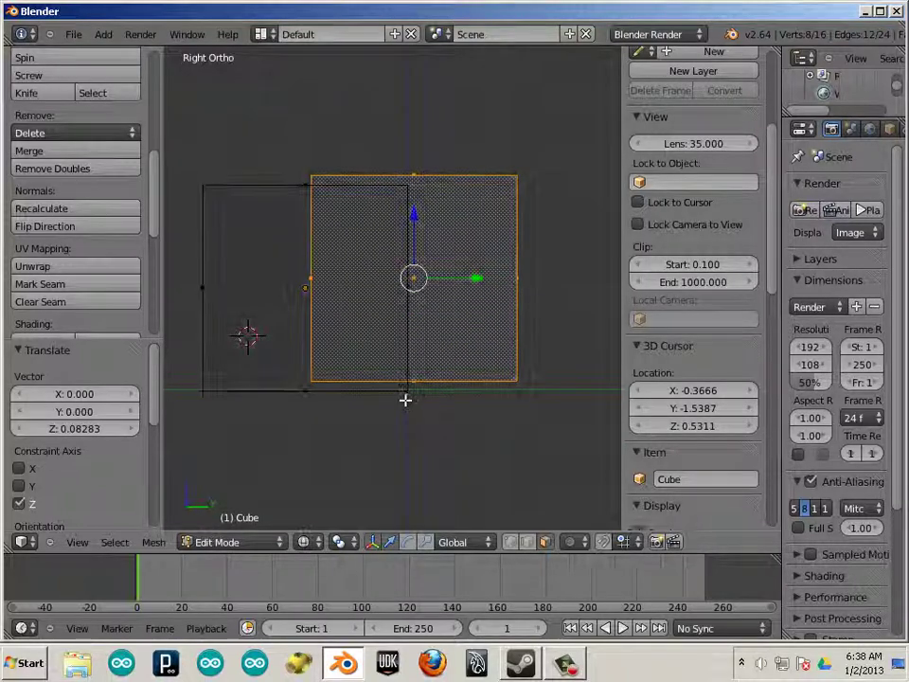
pyautogui.keyDown('shift'); pyautogui.moveTo(373, 416); pyautogui.dragTo(406, 400, button='middle'); pyautogui.keyUp('shift')
pyautogui.scroll(1, 449, 414)
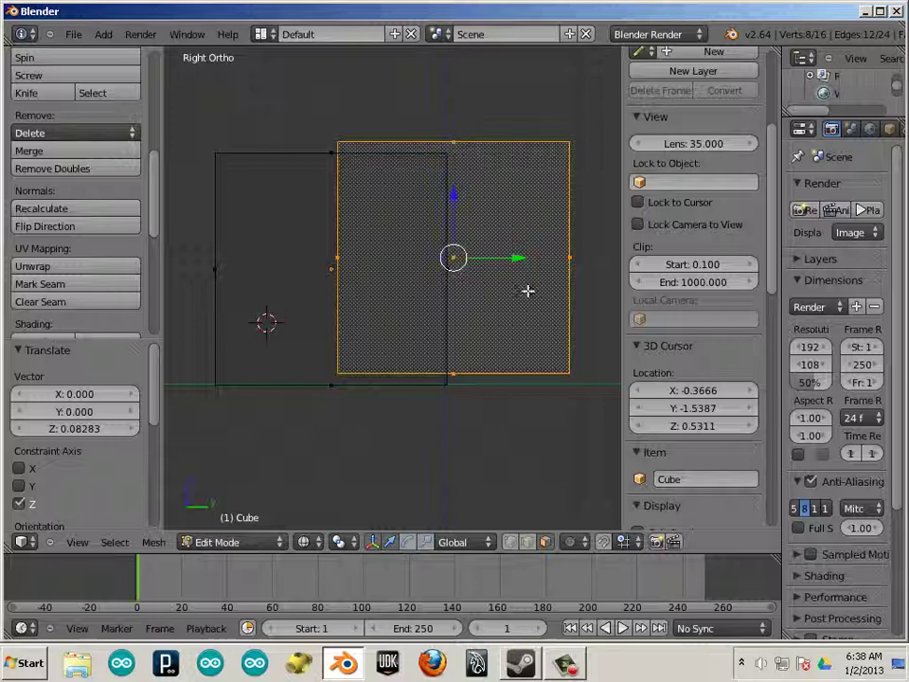
pyautogui.moveTo(470, 270)
pyautogui.mouseDown()
pyautogui.moveTo(423, 270)
pyautogui.moveTo(474, 278)
pyautogui.moveTo(463, 270)
pyautogui.moveTo(463, 280)
pyautogui.moveTo(461, 243)
pyautogui.moveTo(465, 280)
pyautogui.mouseUp()
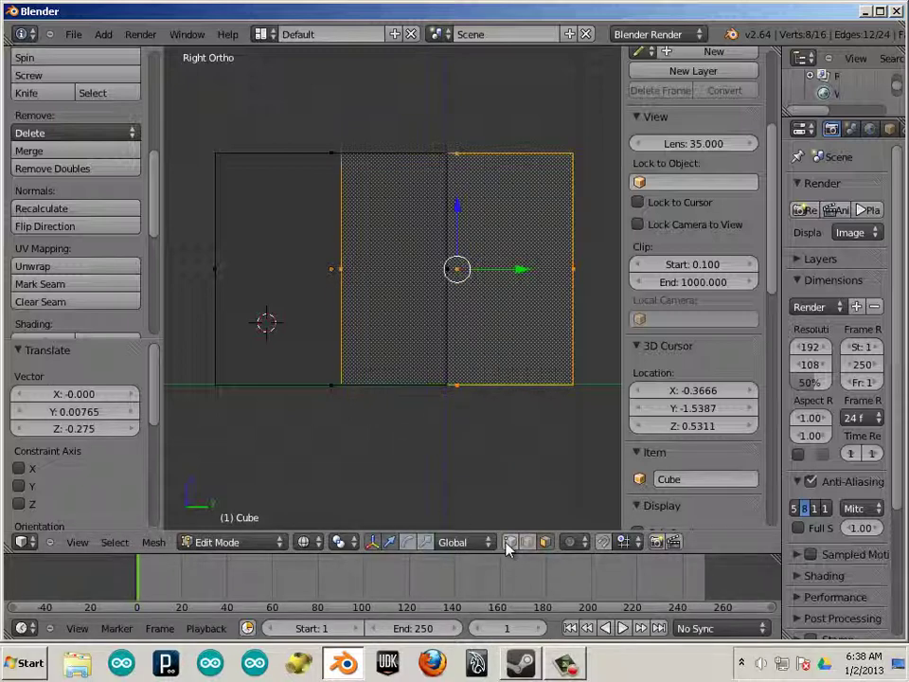
# Re-enter Edit Mode and box-select the raised cube's bottom face
pyautogui.moveTo(460, 268); pyautogui.dragTo(464, 249)
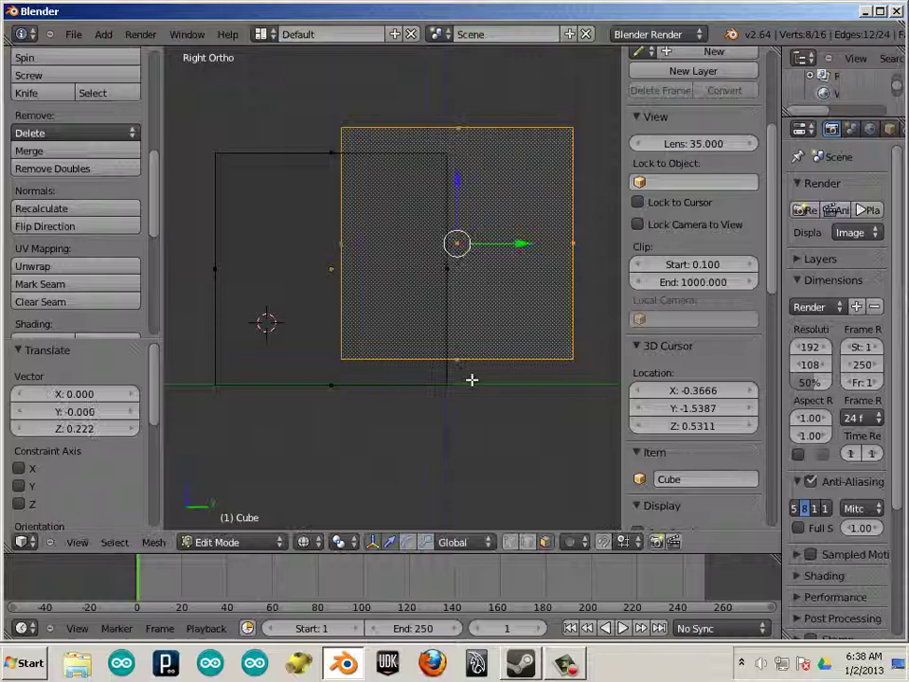
pyautogui.press('Tab')
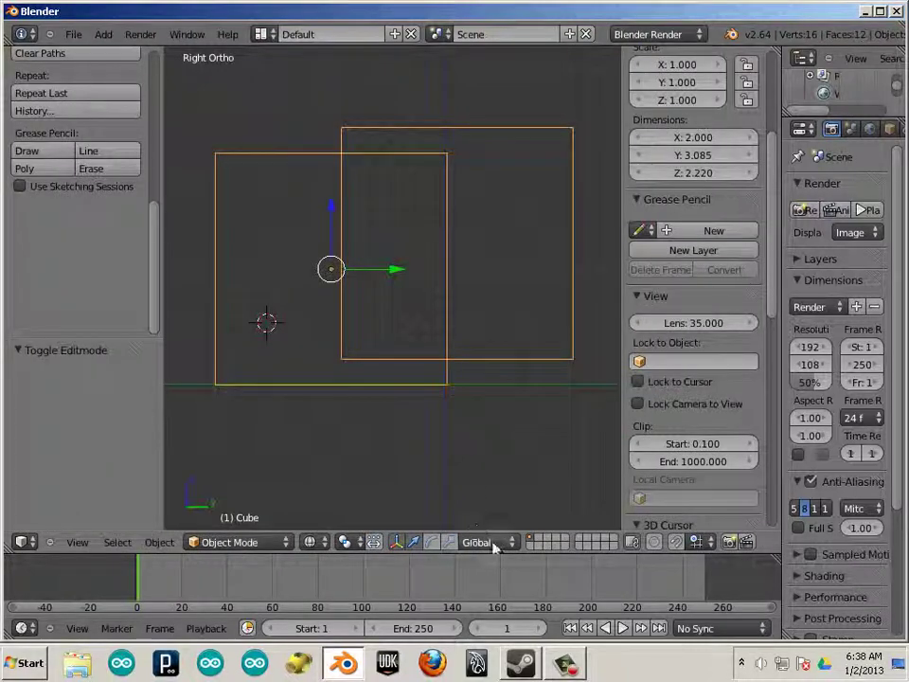
pyautogui.press('Tab')
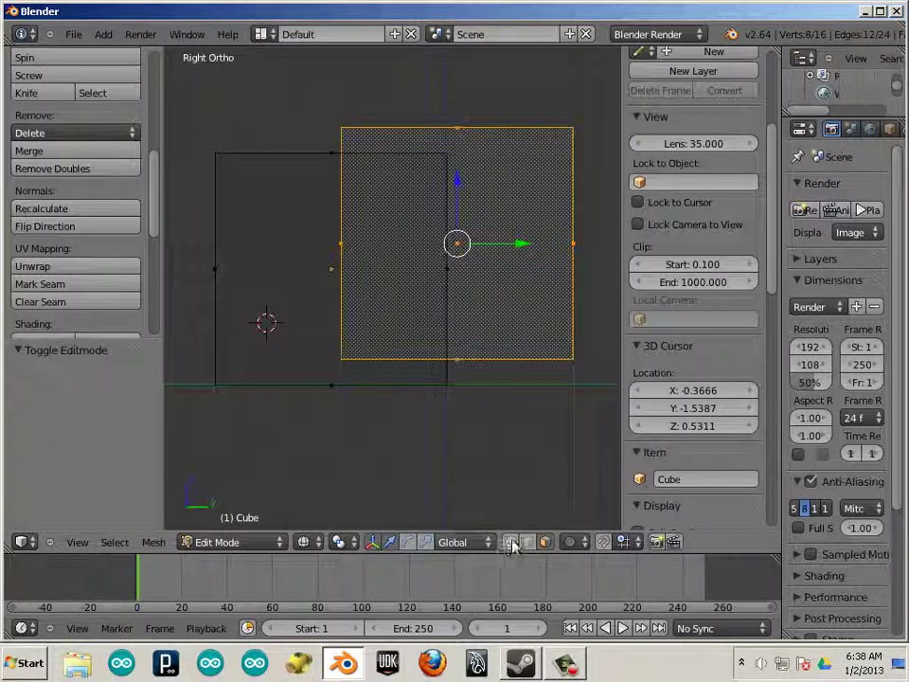
pyautogui.press('b')
pyautogui.moveTo(581, 428); pyautogui.dragTo(183, 337)
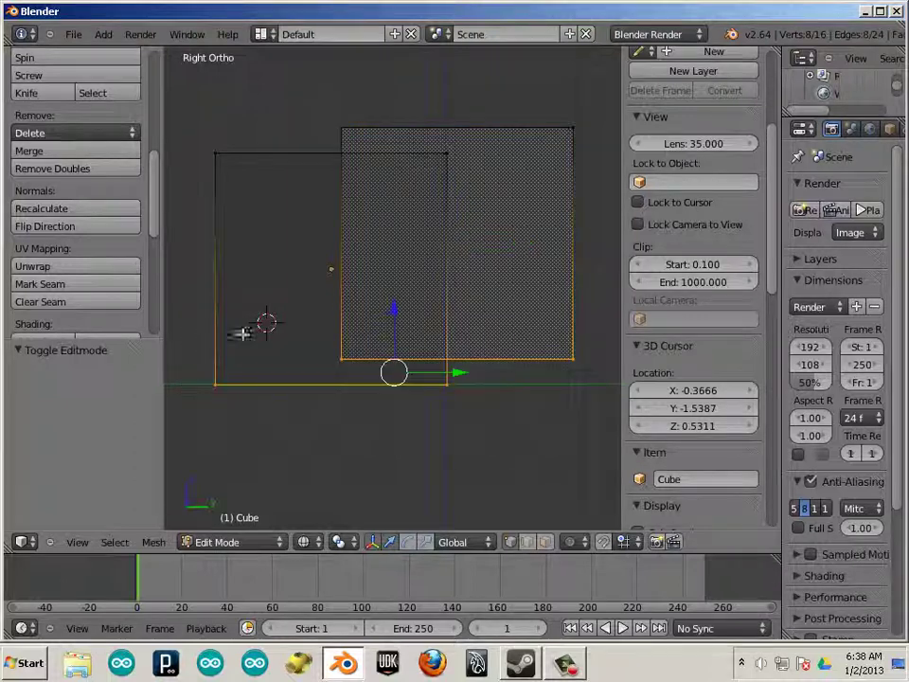
# Scale and move the bottom face level with the other cube's base, then return to Object Mode
pyautogui.hotkey('ctrl', 'alt', 's')
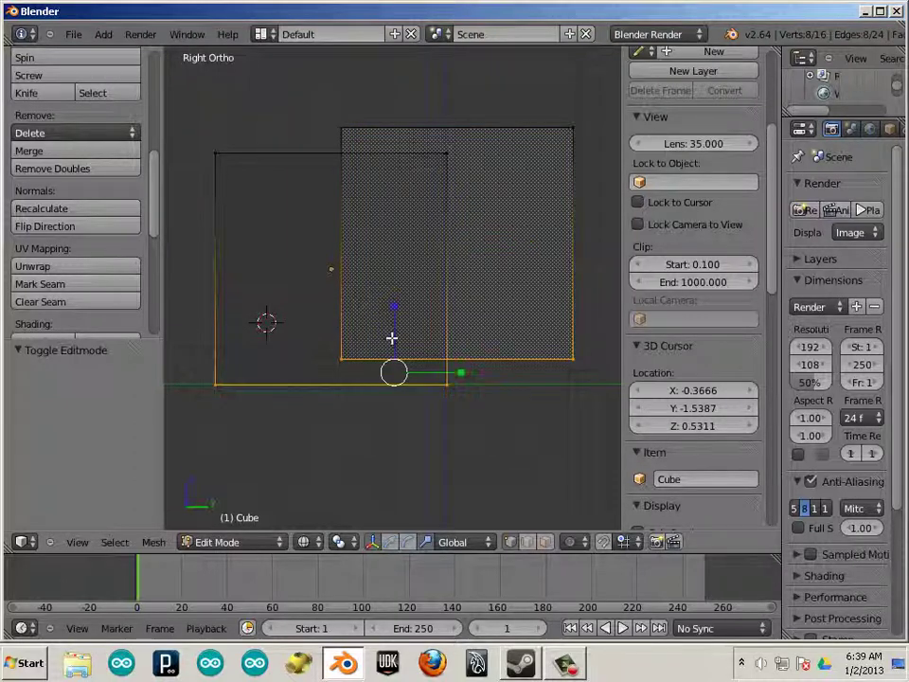
pyautogui.moveTo(391, 338); pyautogui.dragTo(380, 358)
pyautogui.moveTo(394, 316); pyautogui.dragTo(388, 347)
pyautogui.press('a')
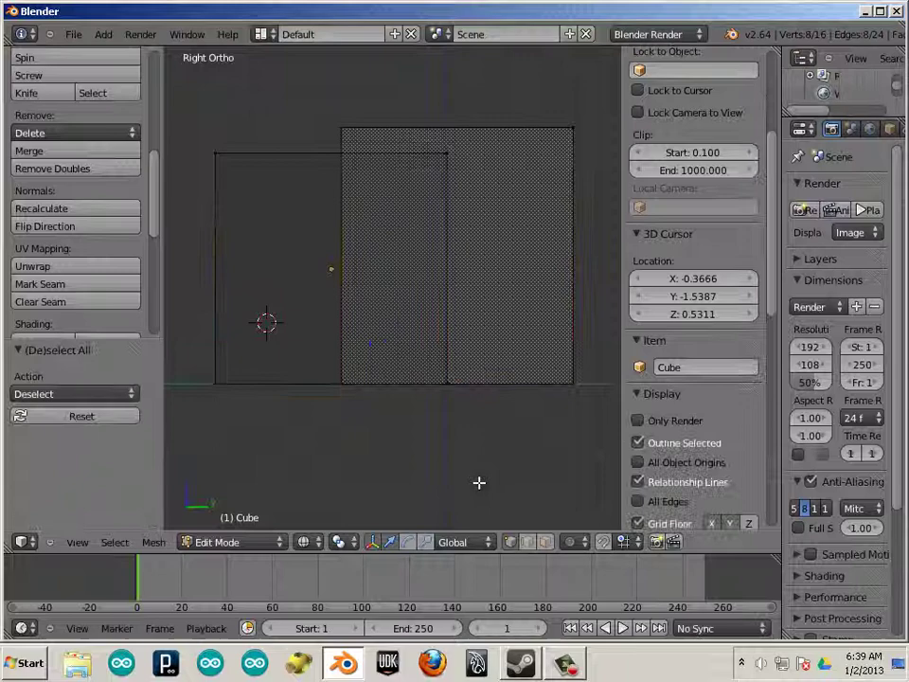
pyautogui.press('Tab')
pyautogui.scroll(-2, 468, 482)
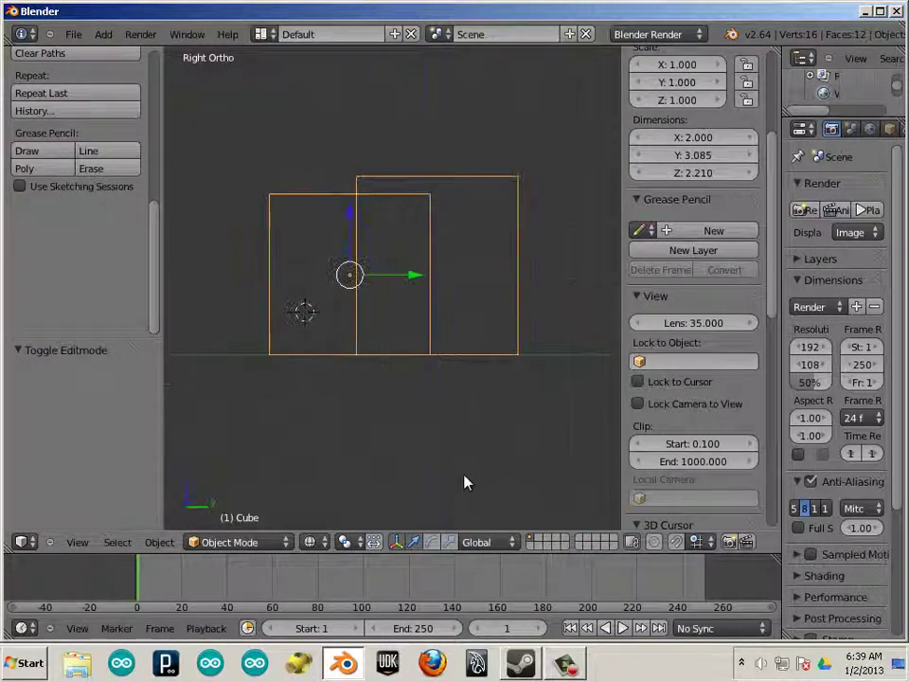
pyautogui.moveTo(492, 401); pyautogui.dragTo(446, 428, button='middle')
# Switch to solid shading, enter Edit Mode, and toggle Occlude Geometry to show hidden vertices
pyautogui.press('z')
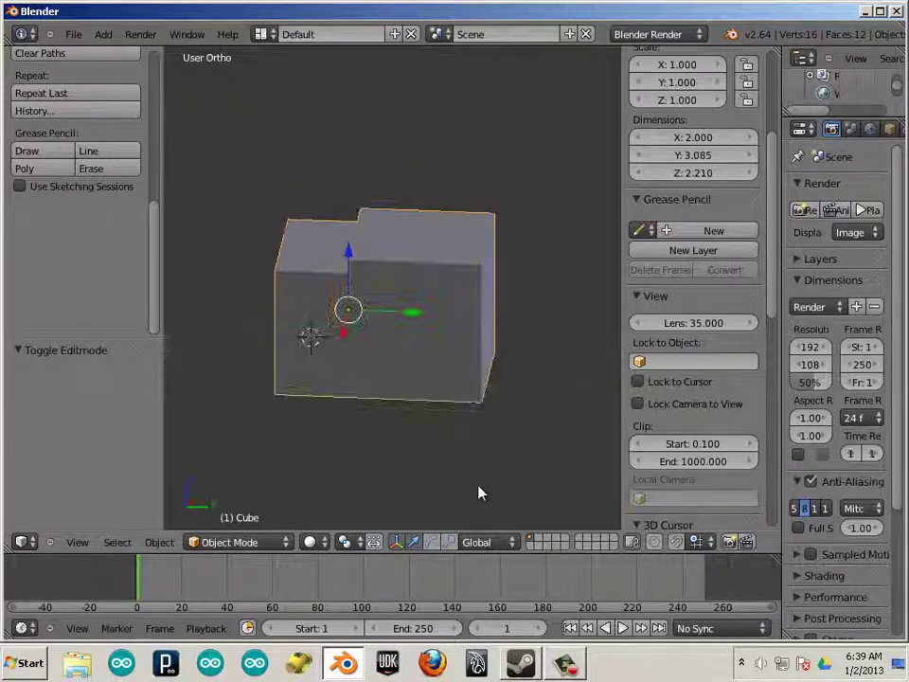
pyautogui.moveTo(478, 493); pyautogui.dragTo(465, 430, button='middle')
pyautogui.press('Tab')
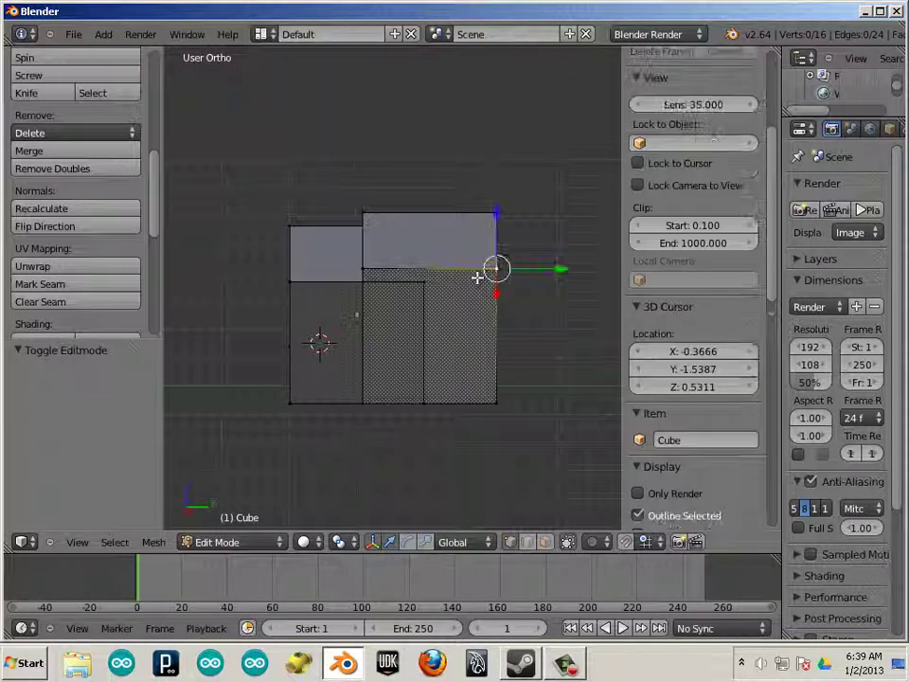
pyautogui.rightClick(477, 277)
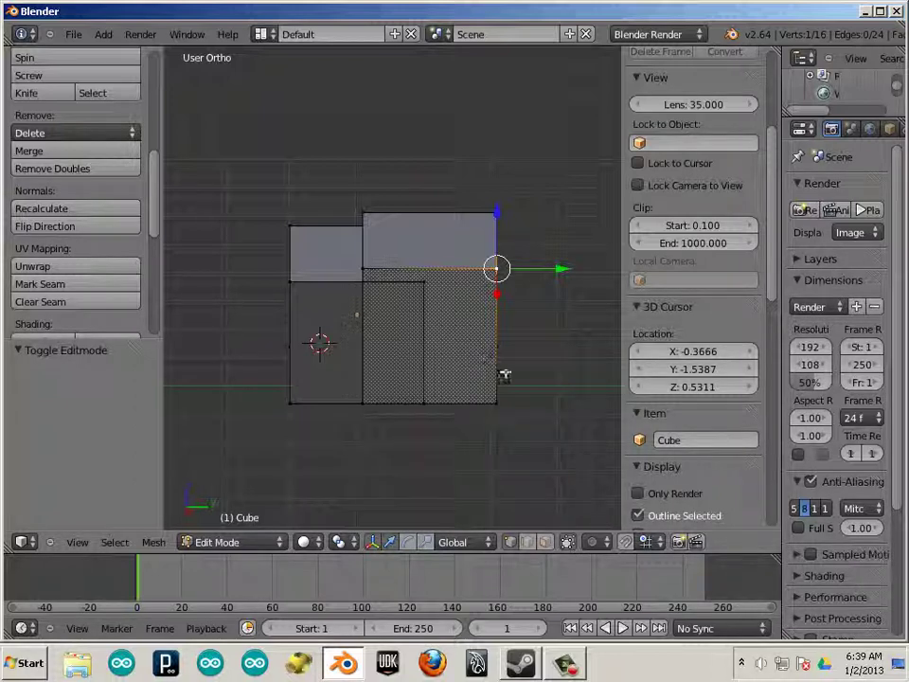
pyautogui.click(545, 542)
# Select only the mesh's right-side and front faces
pyautogui.rightClick(430, 213)
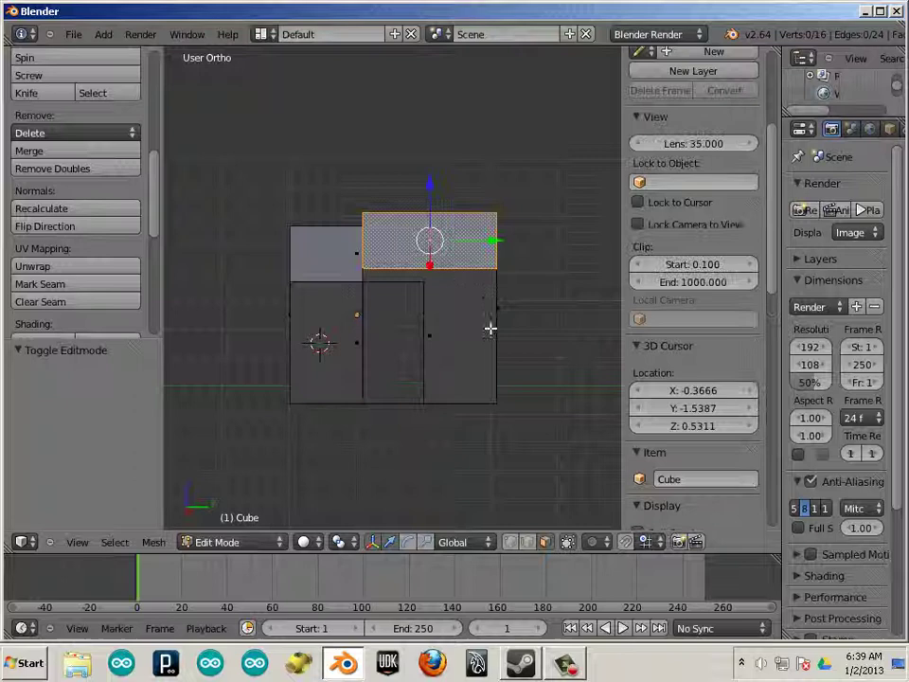
pyautogui.keyDown('shift'); pyautogui.rightClick(491, 327); pyautogui.keyUp('shift')
pyautogui.moveTo(560, 388); pyautogui.dragTo(442, 385, button='middle')
pyautogui.keyDown('shift'); pyautogui.rightClick(443, 386); pyautogui.keyUp('shift')
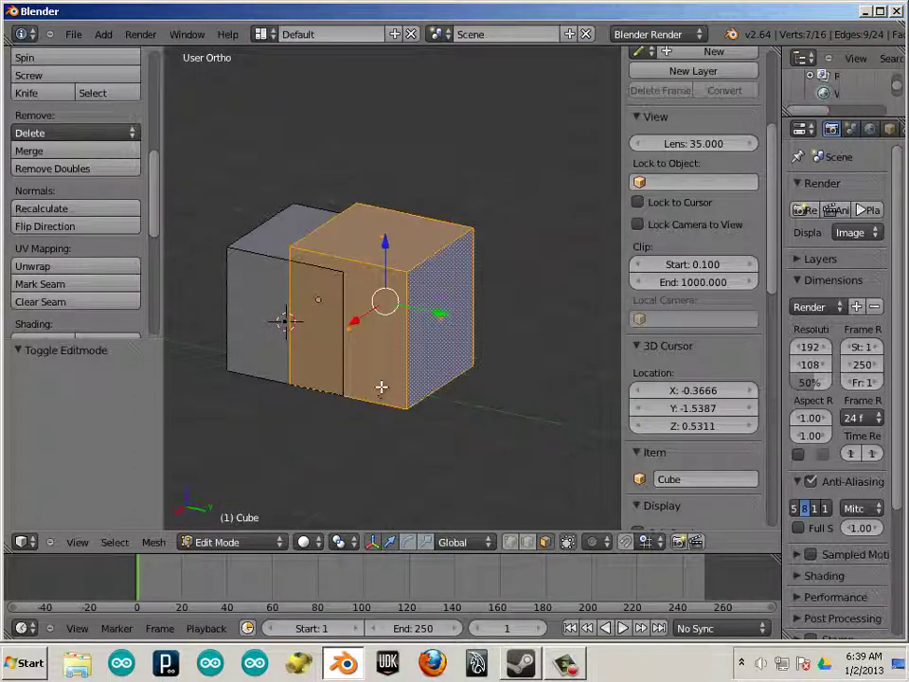
pyautogui.press('a')
pyautogui.rightClick(420, 376)
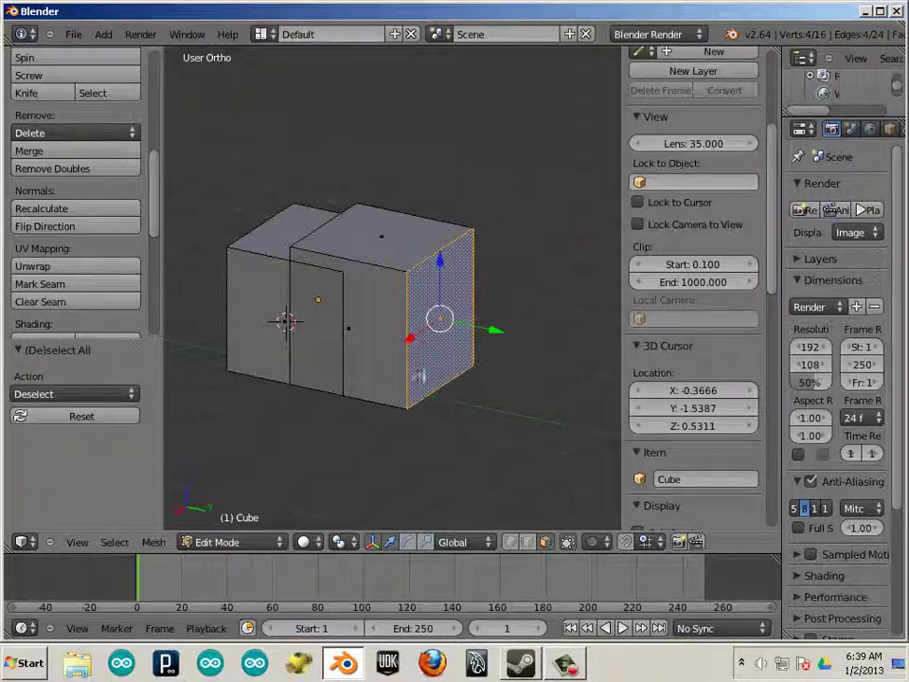
pyautogui.keyDown('shift'); pyautogui.rightClick(377, 338); pyautogui.keyUp('shift')
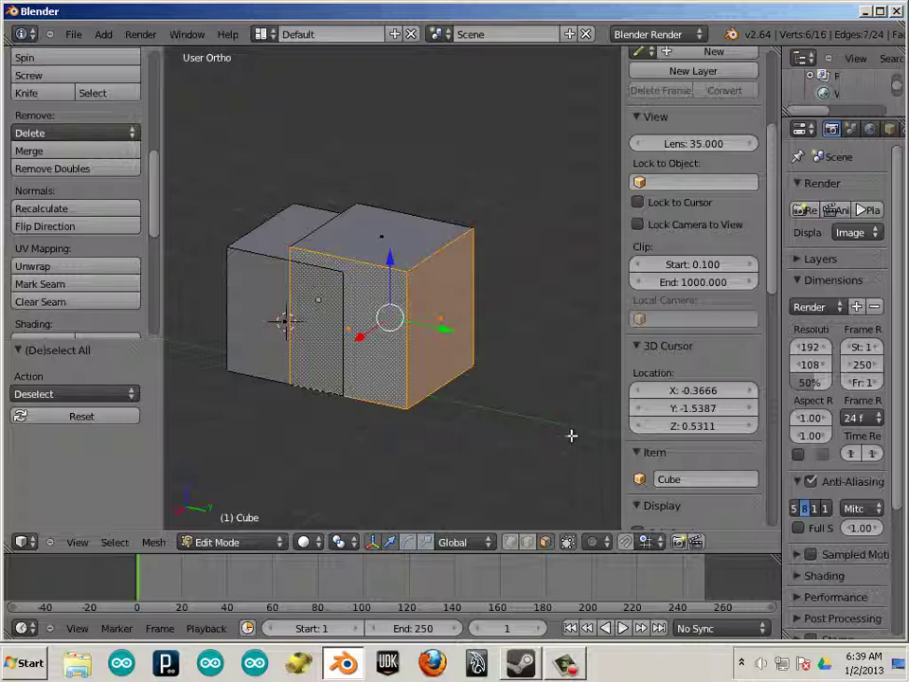
# Enable Backface Culling and flip the right face's normal inward
pyautogui.scroll(-6, 672, 331)
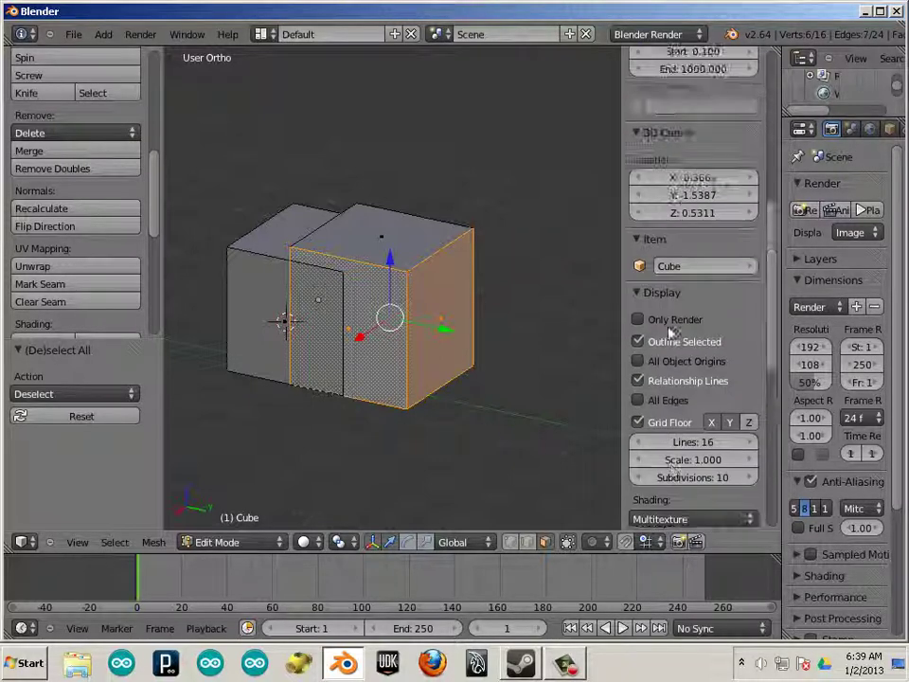
pyautogui.scroll(10, 672, 332)
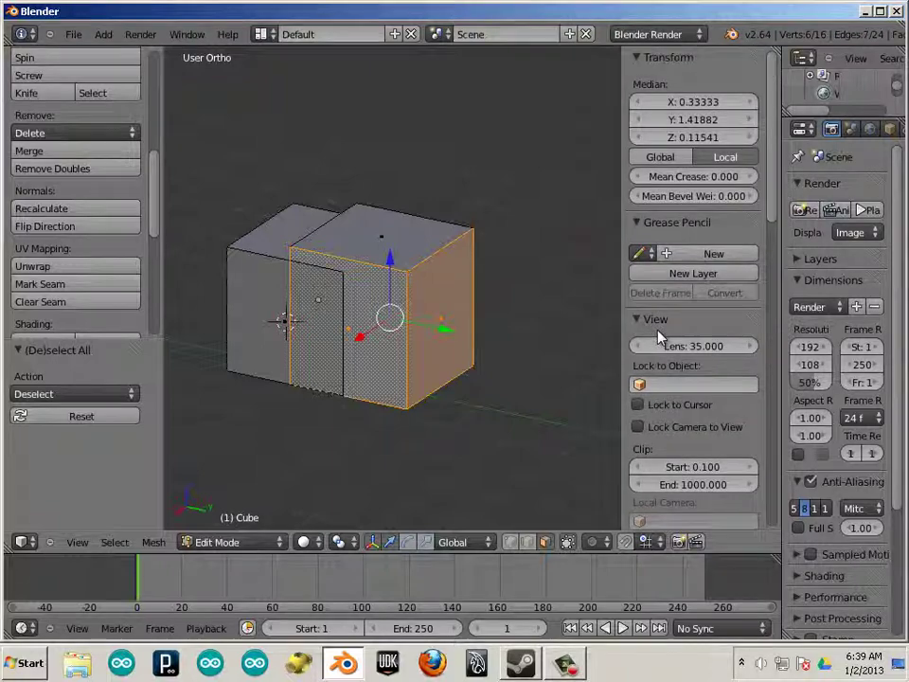
pyautogui.scroll(-9, 661, 338)
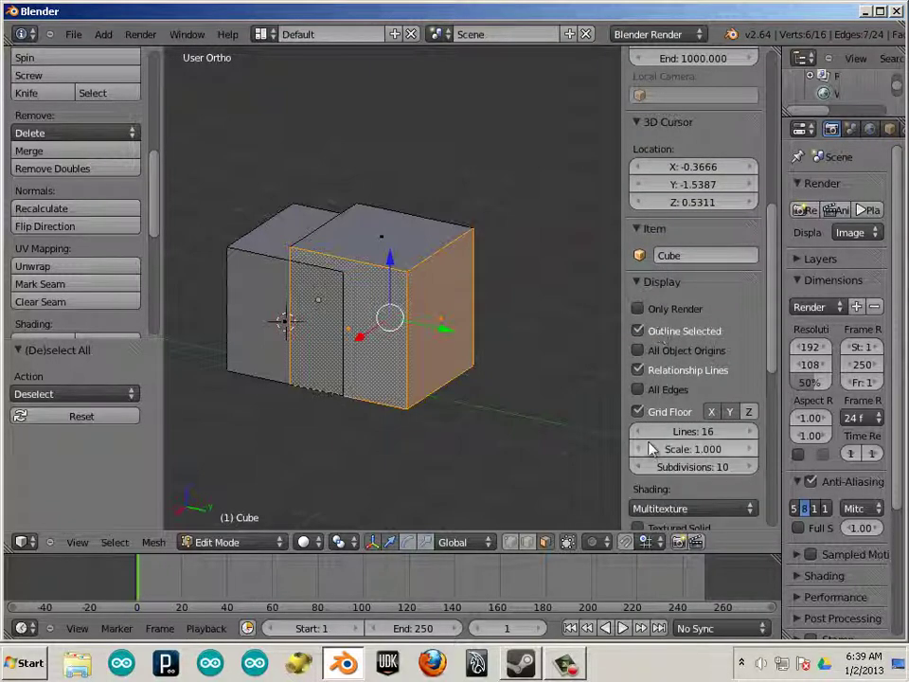
pyautogui.scroll(-3, 650, 449)
pyautogui.click(659, 440)
pyautogui.keyDown('shift'); pyautogui.rightClick(390, 330); pyautogui.keyUp('shift')
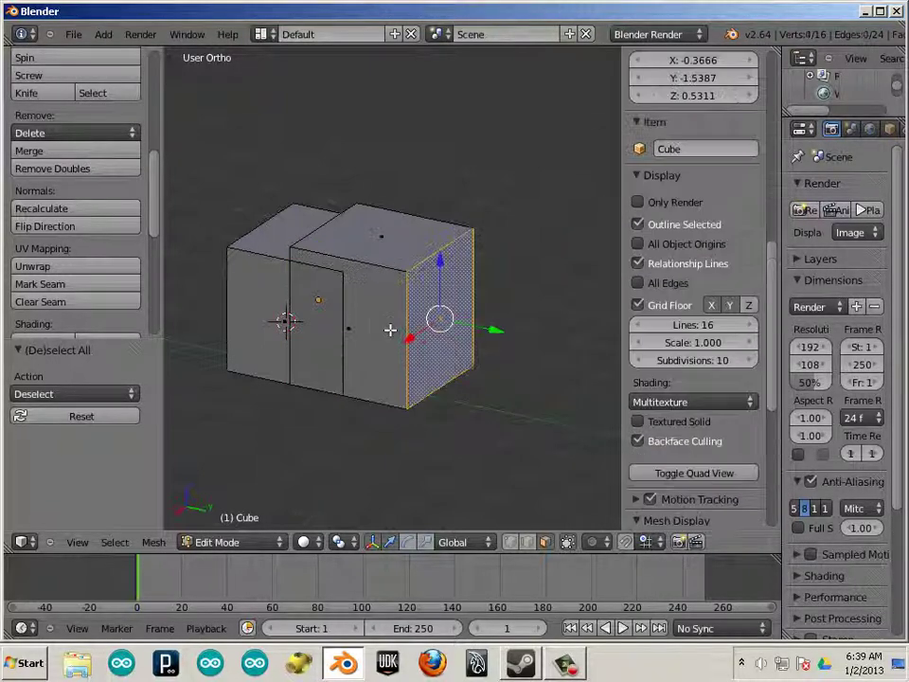
pyautogui.click(53, 226)
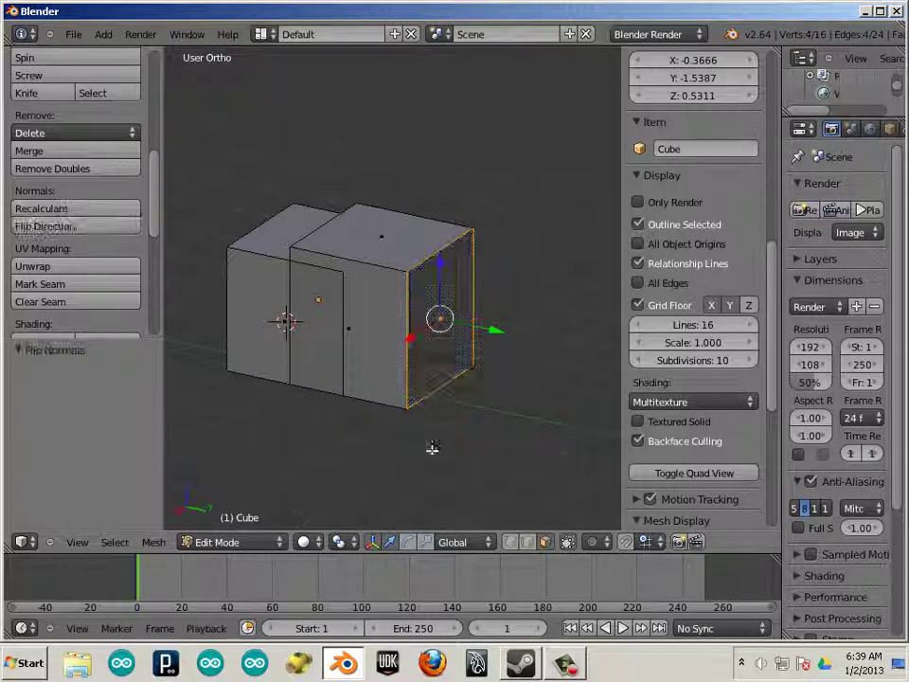
pyautogui.press('a')
# Flip the right face's normal back outward so it displays again
pyautogui.moveTo(451, 460); pyautogui.dragTo(325, 179, button='middle')
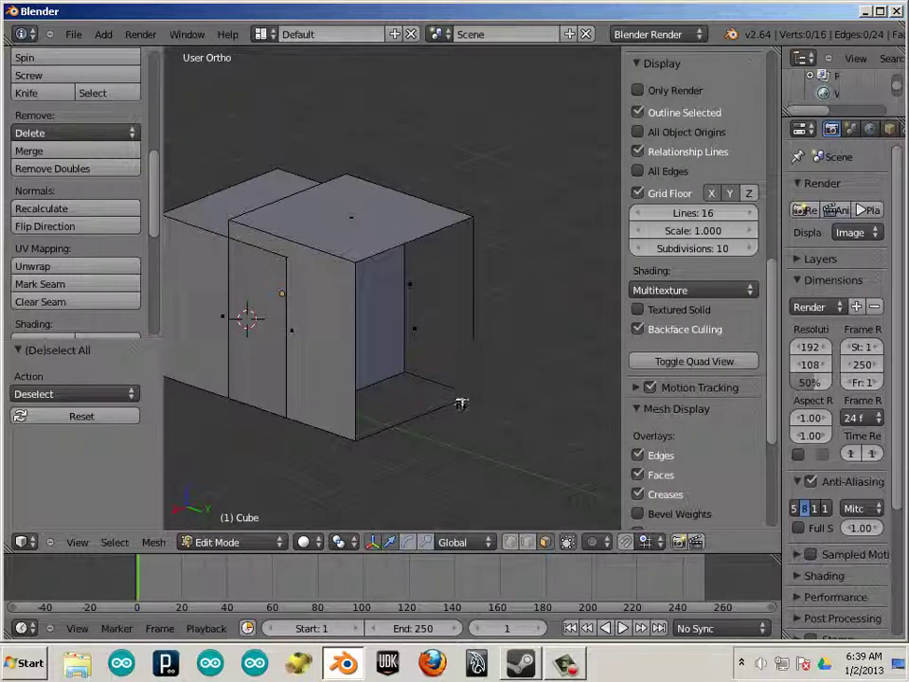
pyautogui.moveTo(443, 408); pyautogui.dragTo(401, 386, button='middle')
pyautogui.scroll(-2, 407, 374)
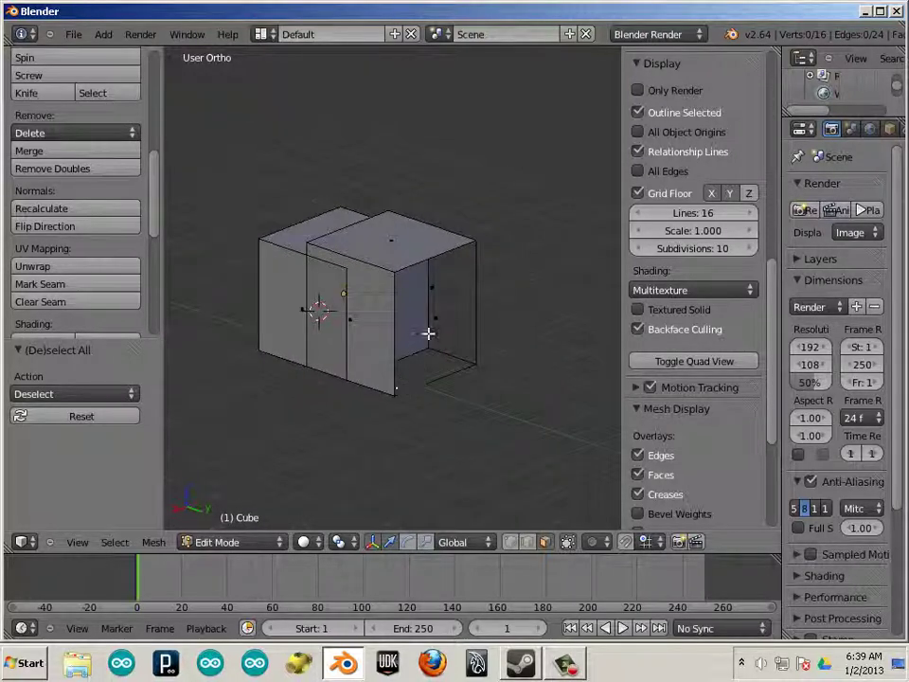
pyautogui.rightClick(435, 319)
pyautogui.click(53, 227)
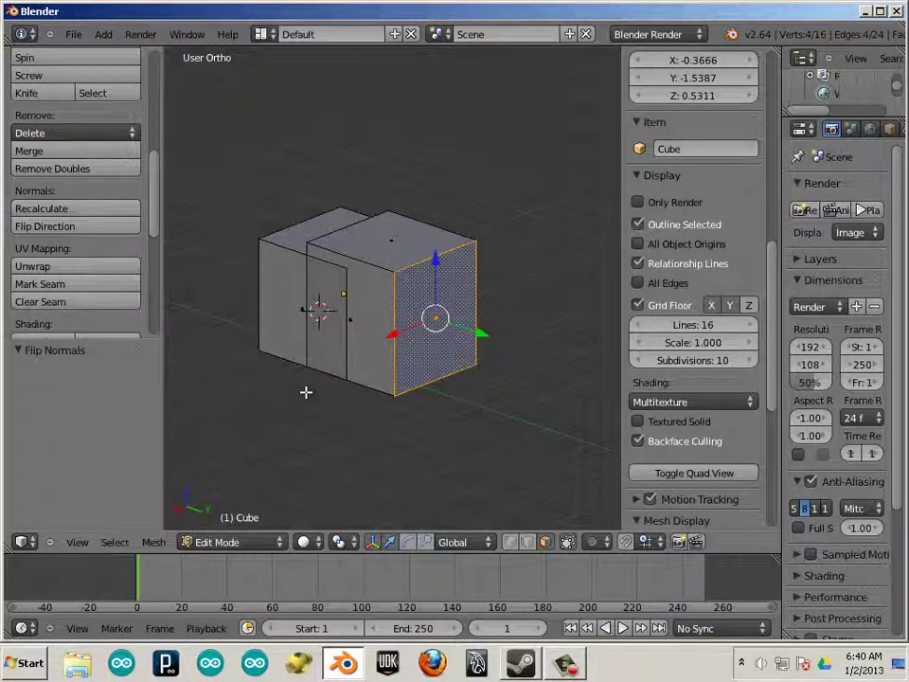
pyautogui.press('a')
pyautogui.moveTo(430, 449); pyautogui.dragTo(414, 392, button='middle')
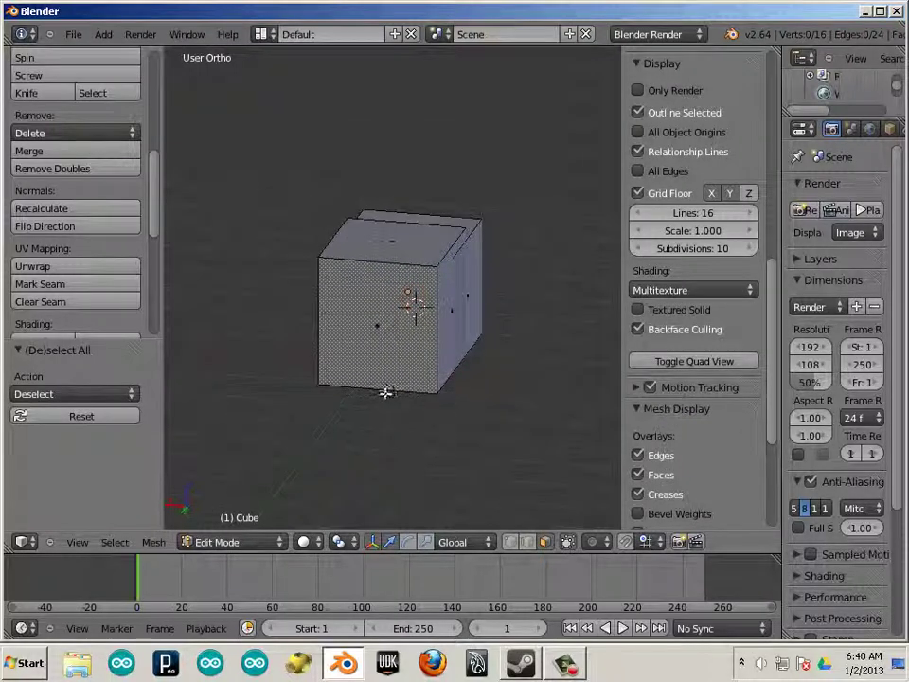